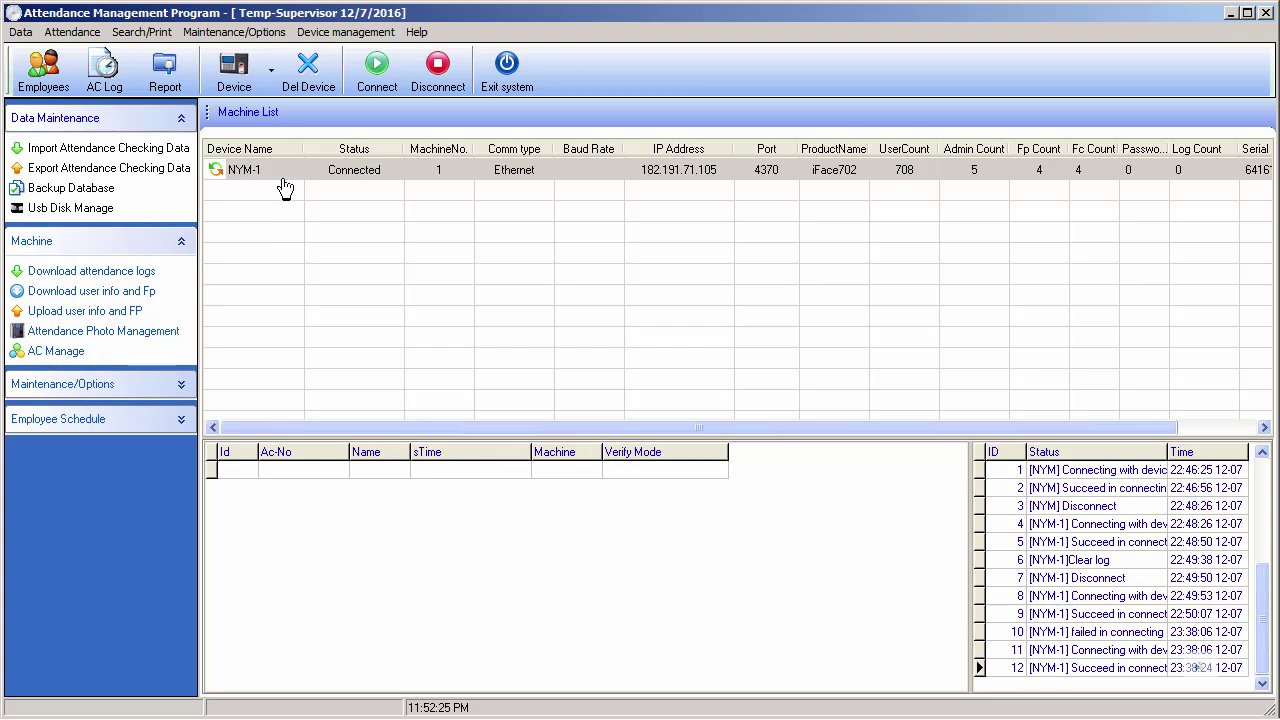
Start the upload of OUR COMPANY users to the device without fingerprints, and select Alex (ID 2).
click(128, 318)
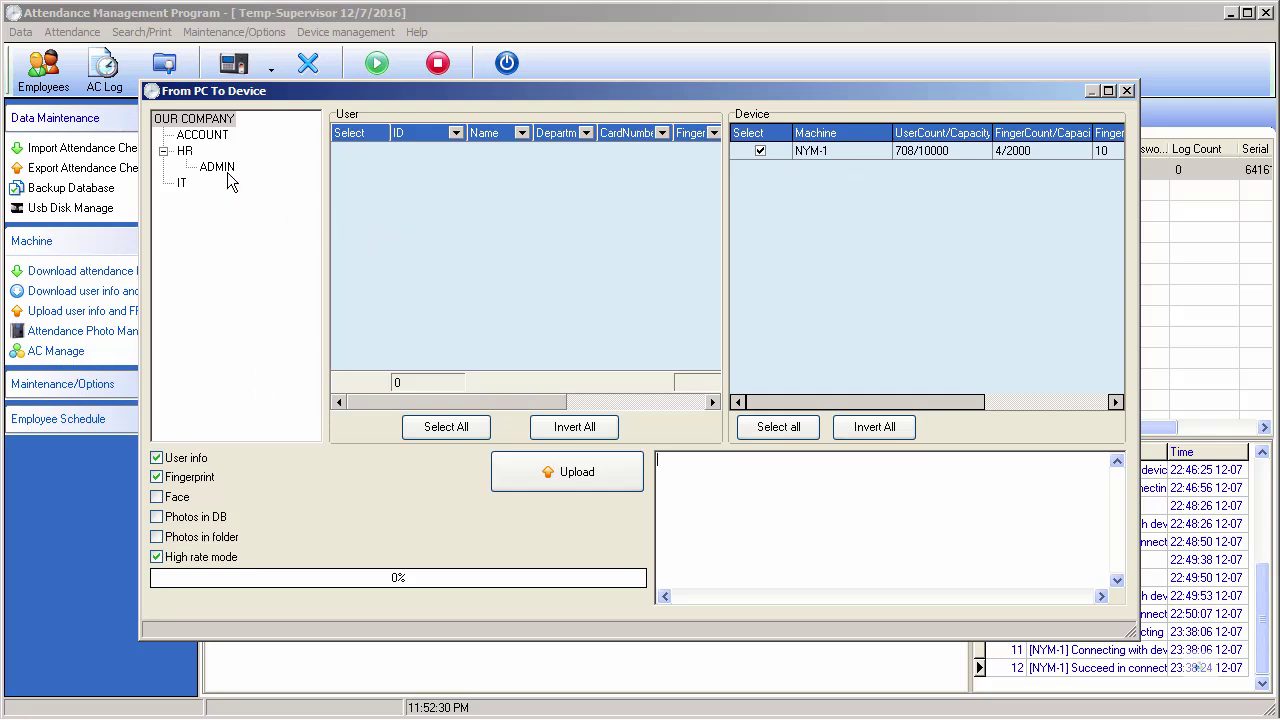
click(194, 121)
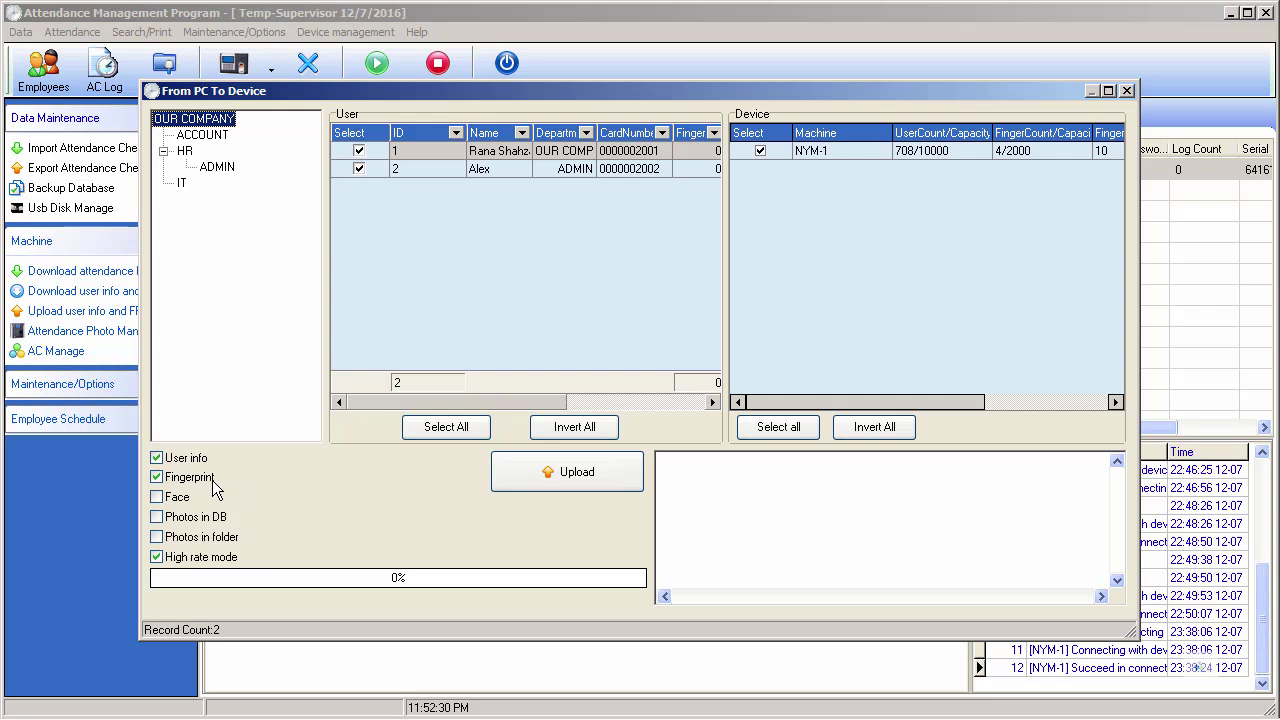
click(159, 478)
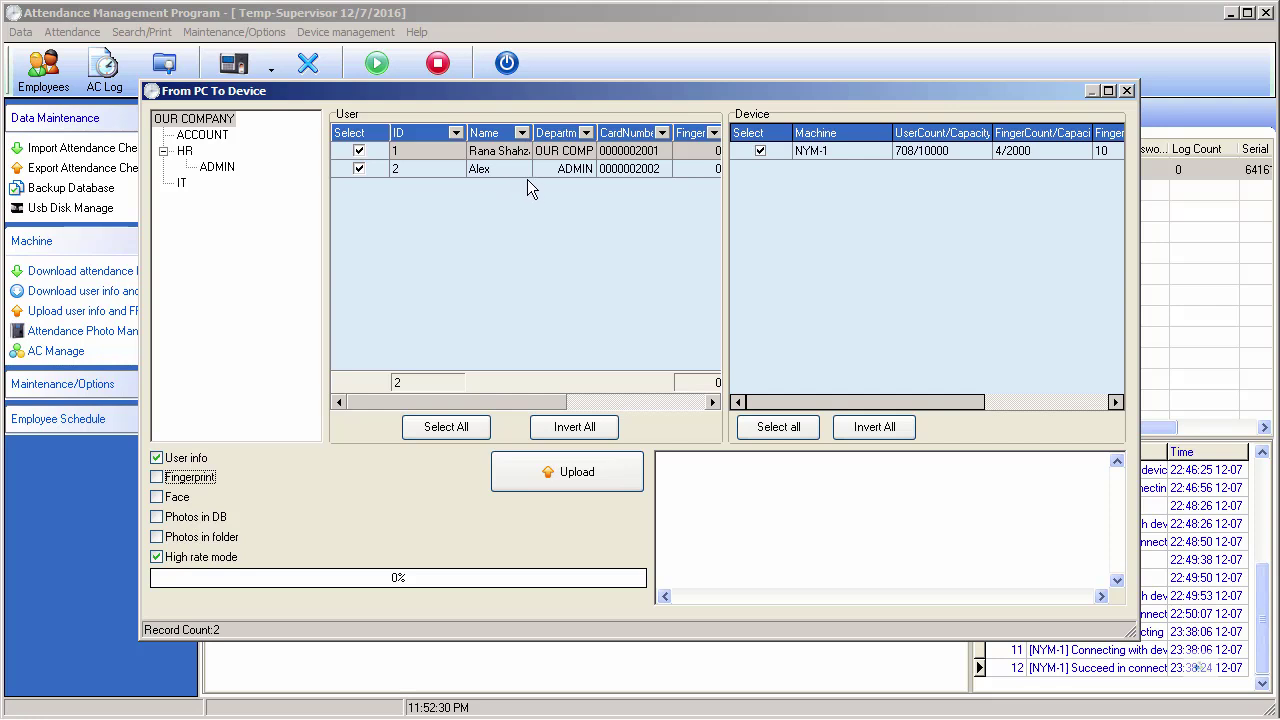
click(427, 170)
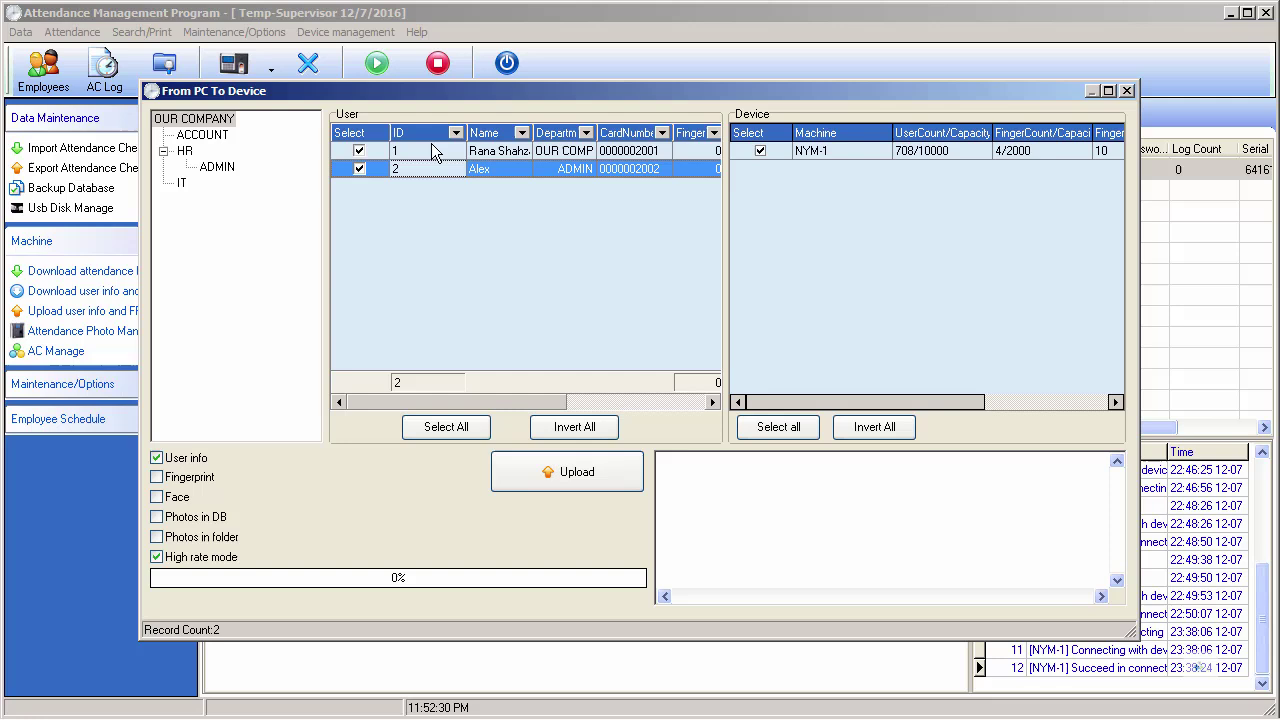
Select all and invert so both users are unticked; apply an ID 'like 2002' filter, then clear it.
click(451, 429)
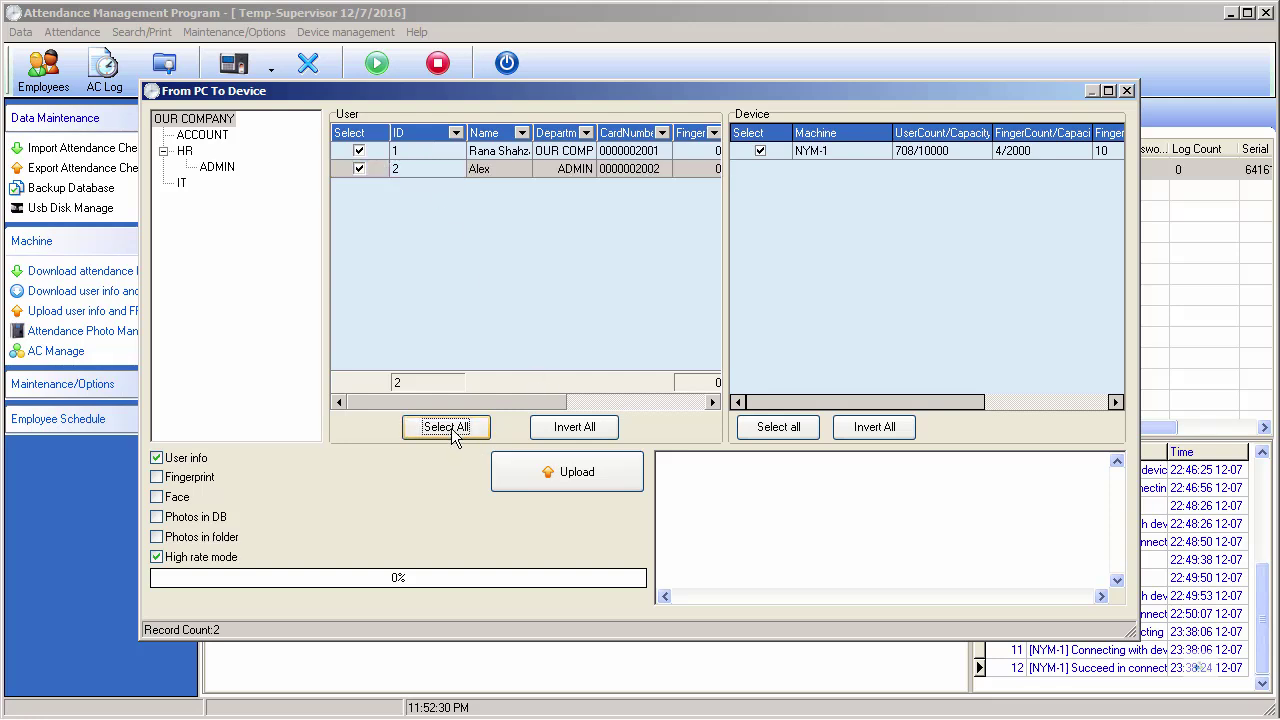
click(557, 437)
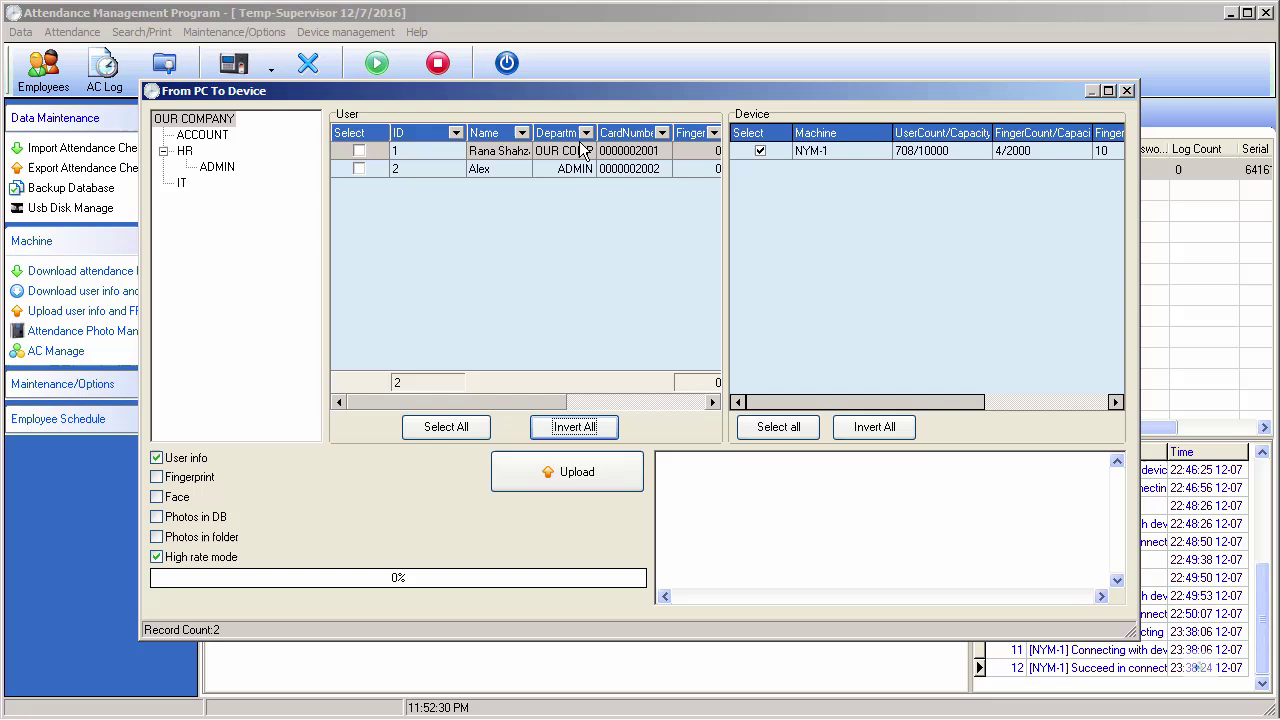
click(456, 132)
click(441, 163)
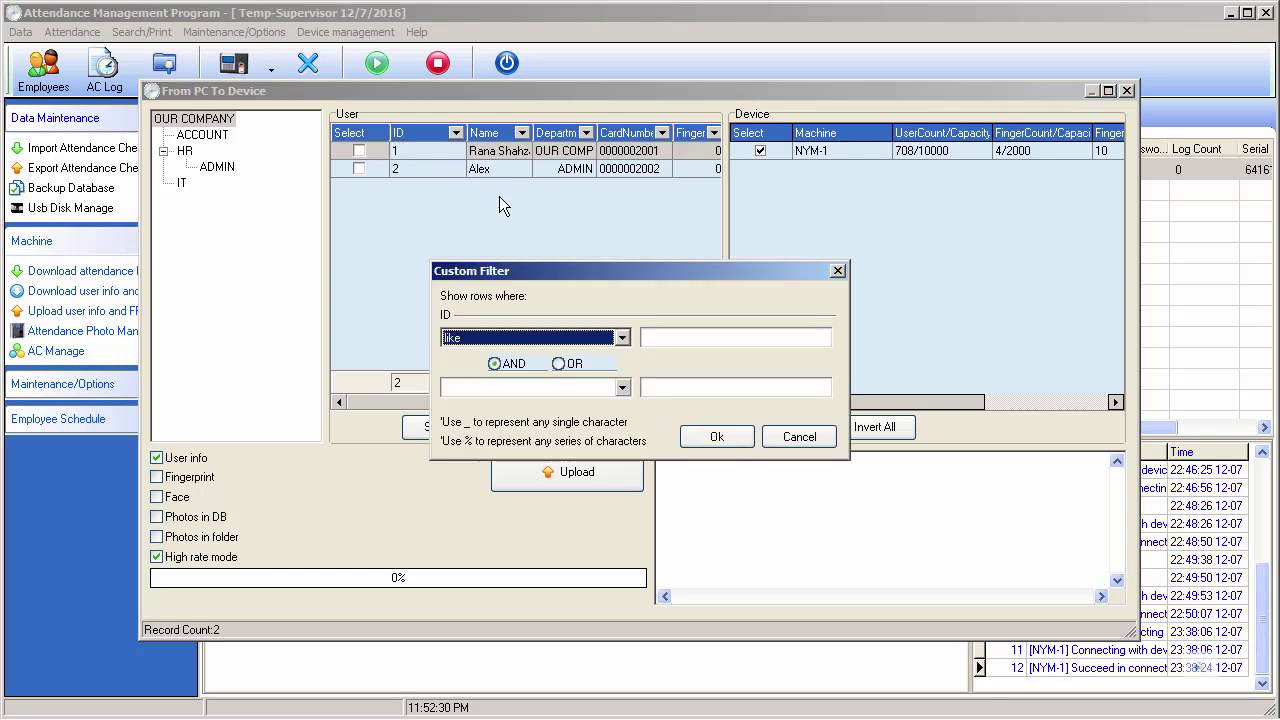
click(622, 337)
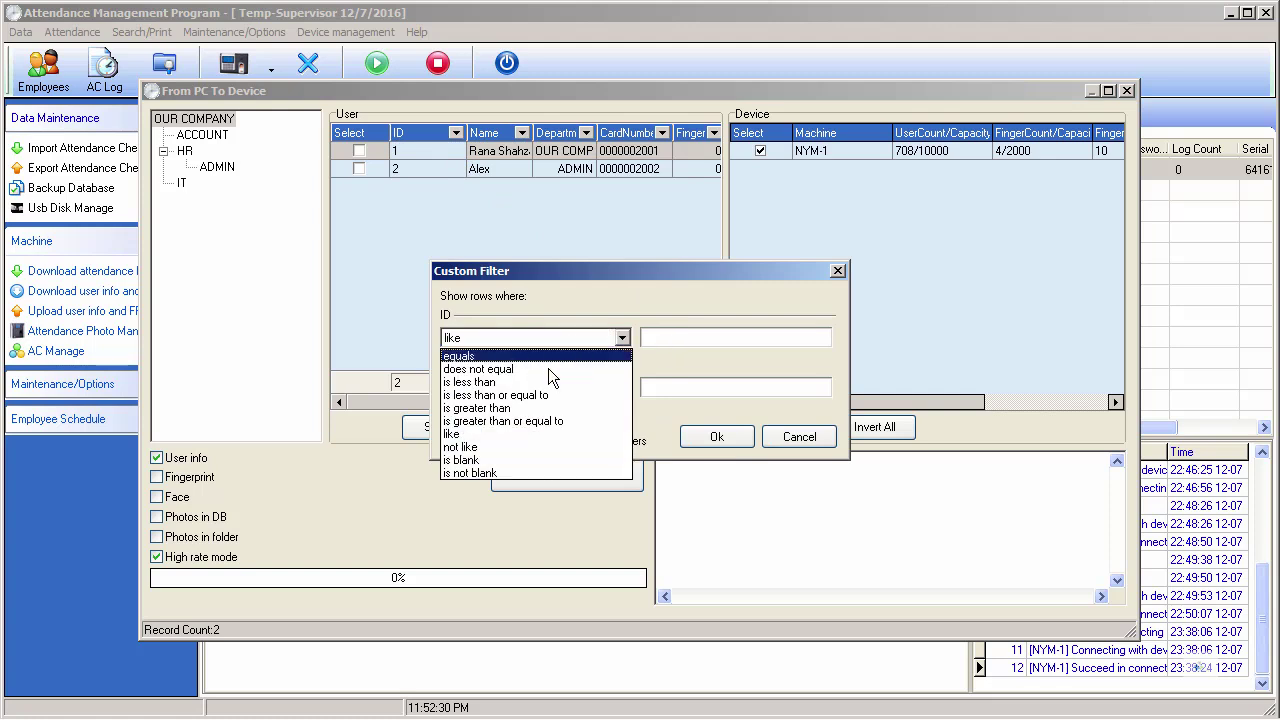
click(520, 434)
click(675, 339)
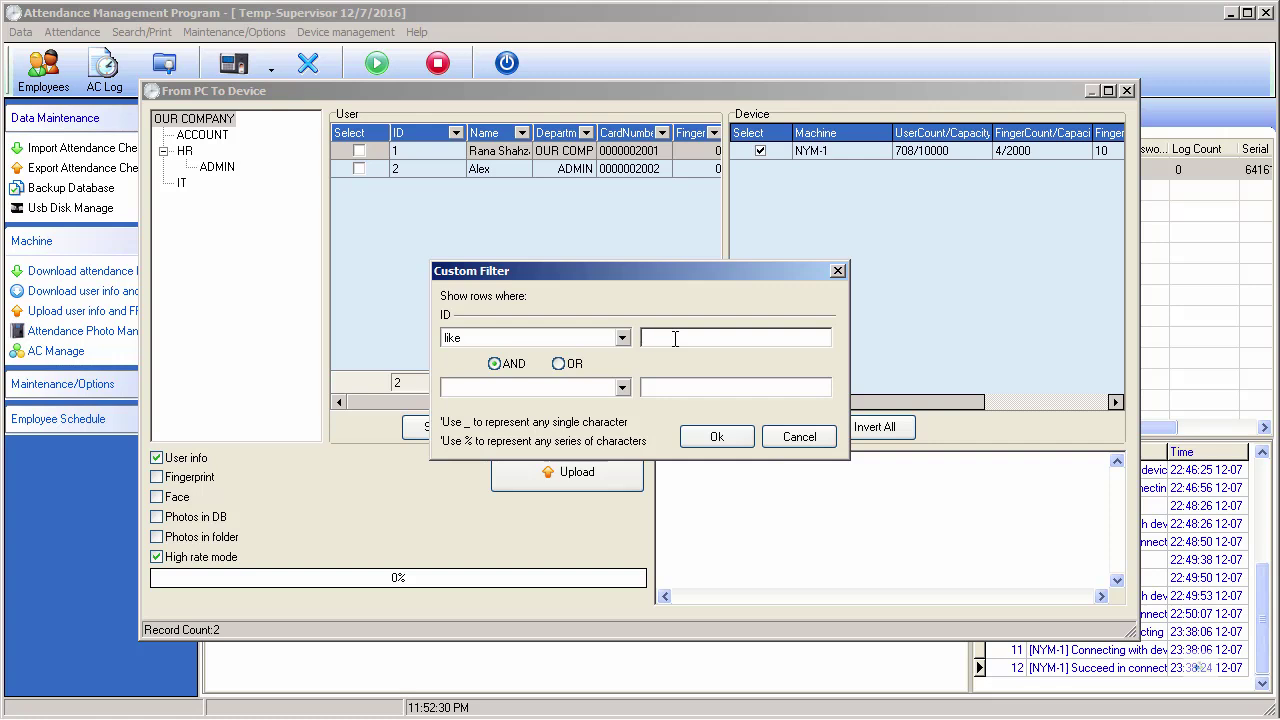
text(2002)
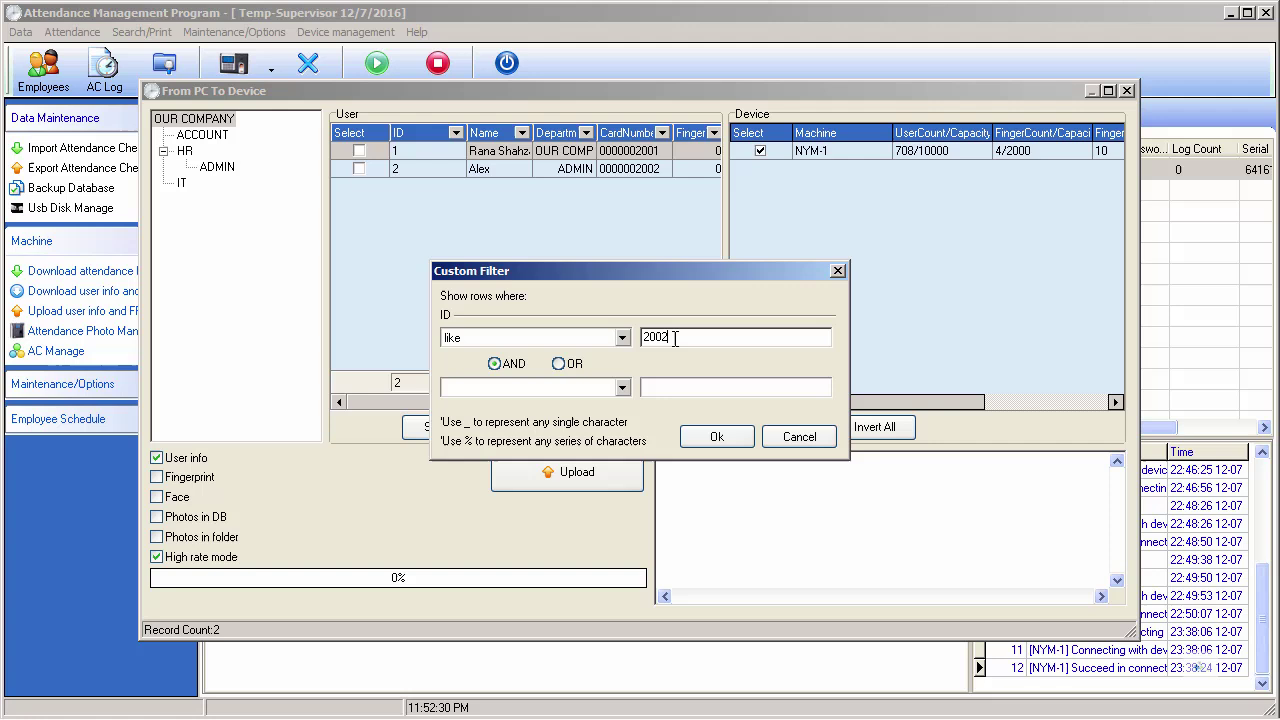
click(717, 437)
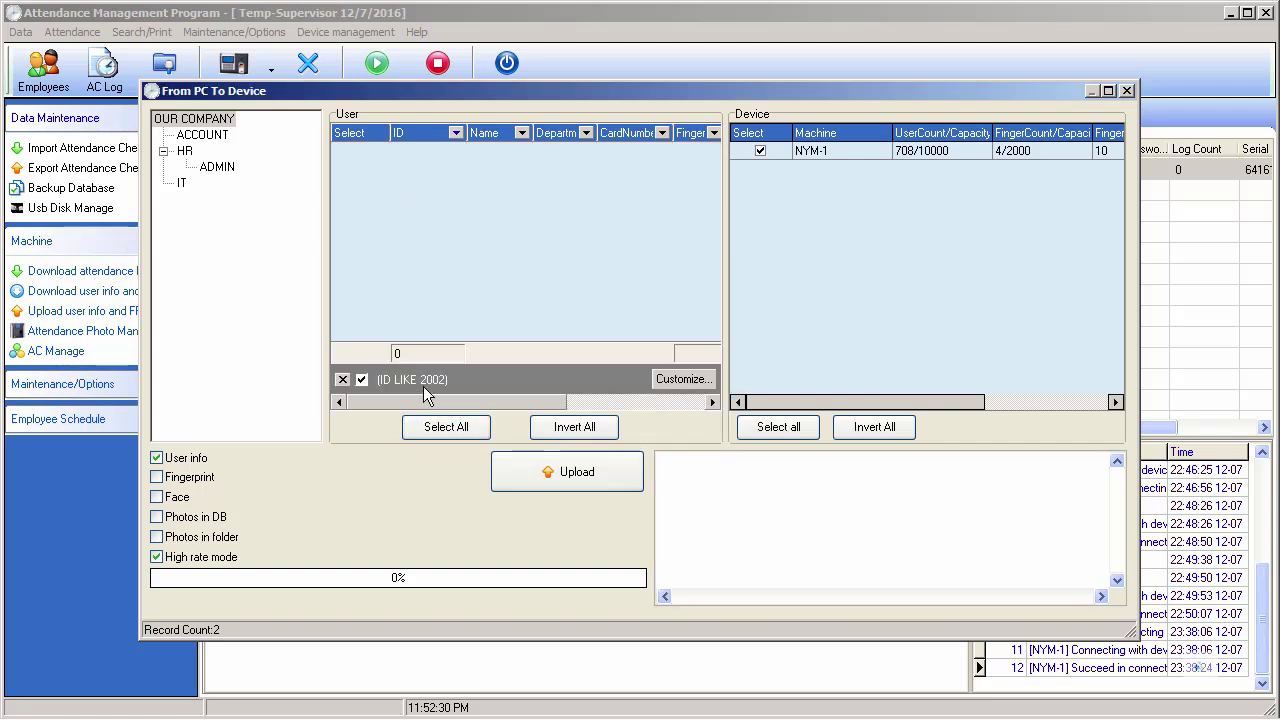
click(342, 380)
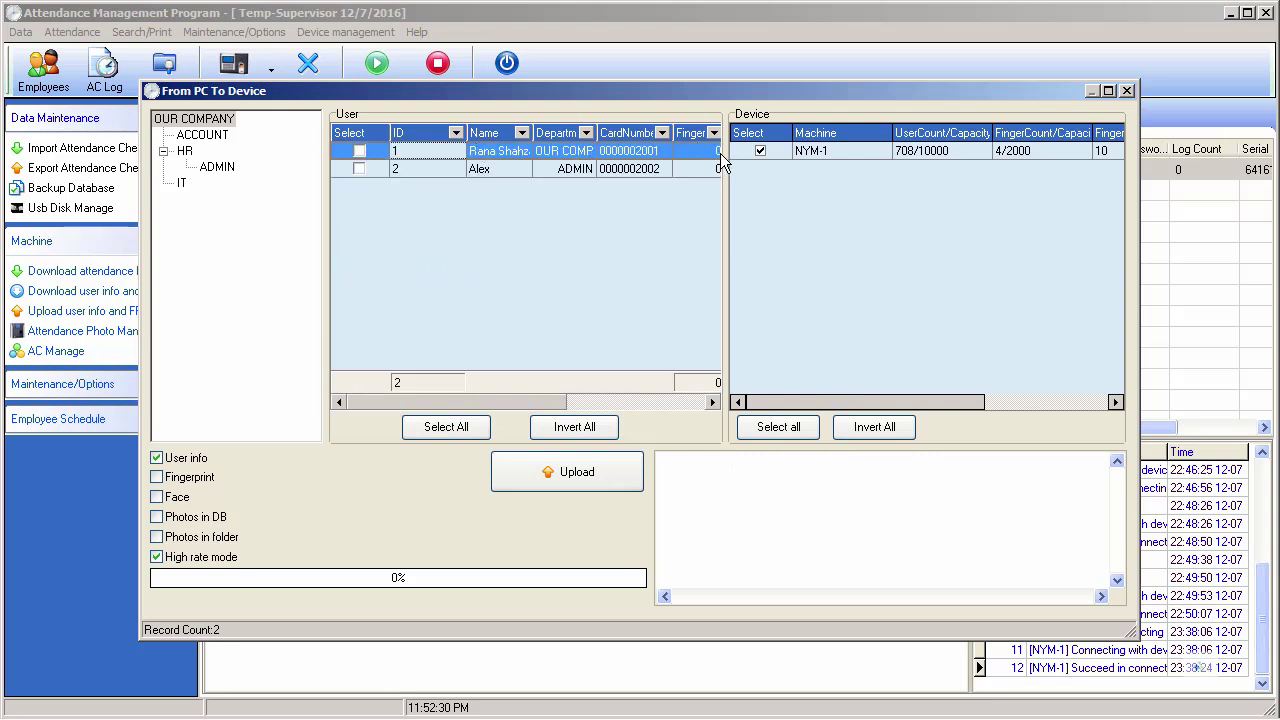
Close the upload dialog, then open and close the employee shift schedule.
click(1127, 91)
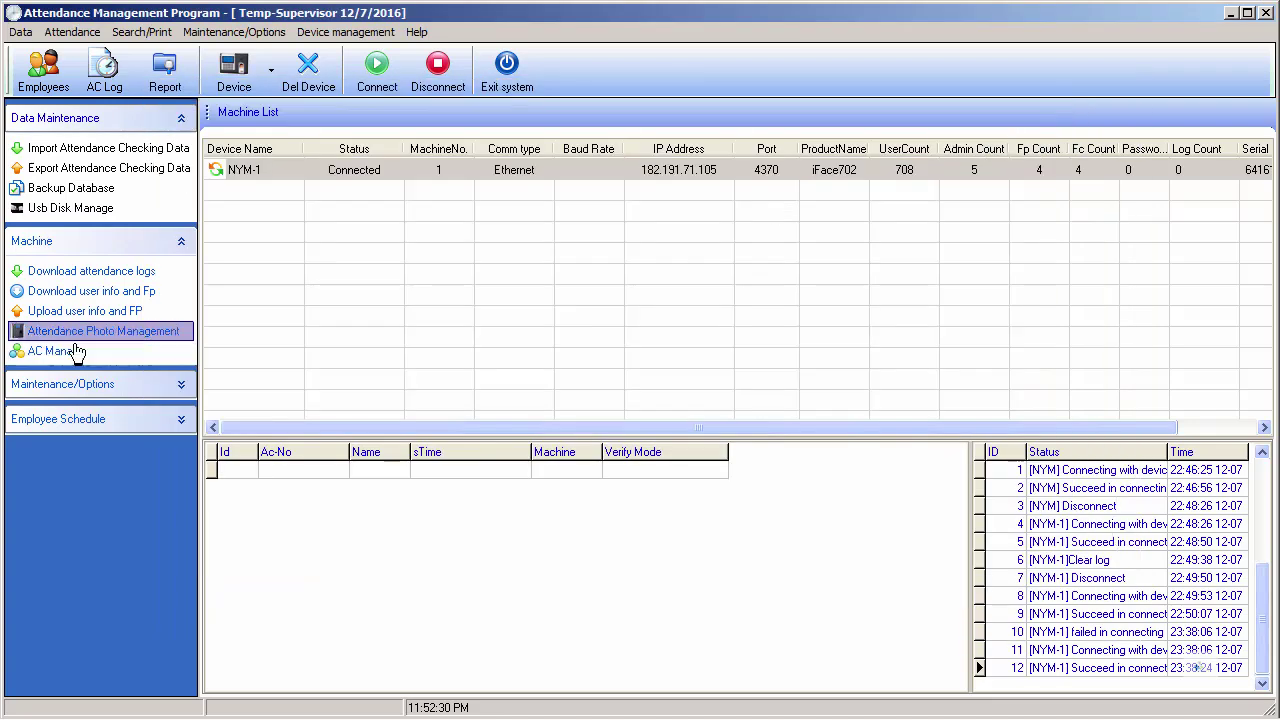
click(180, 425)
click(105, 489)
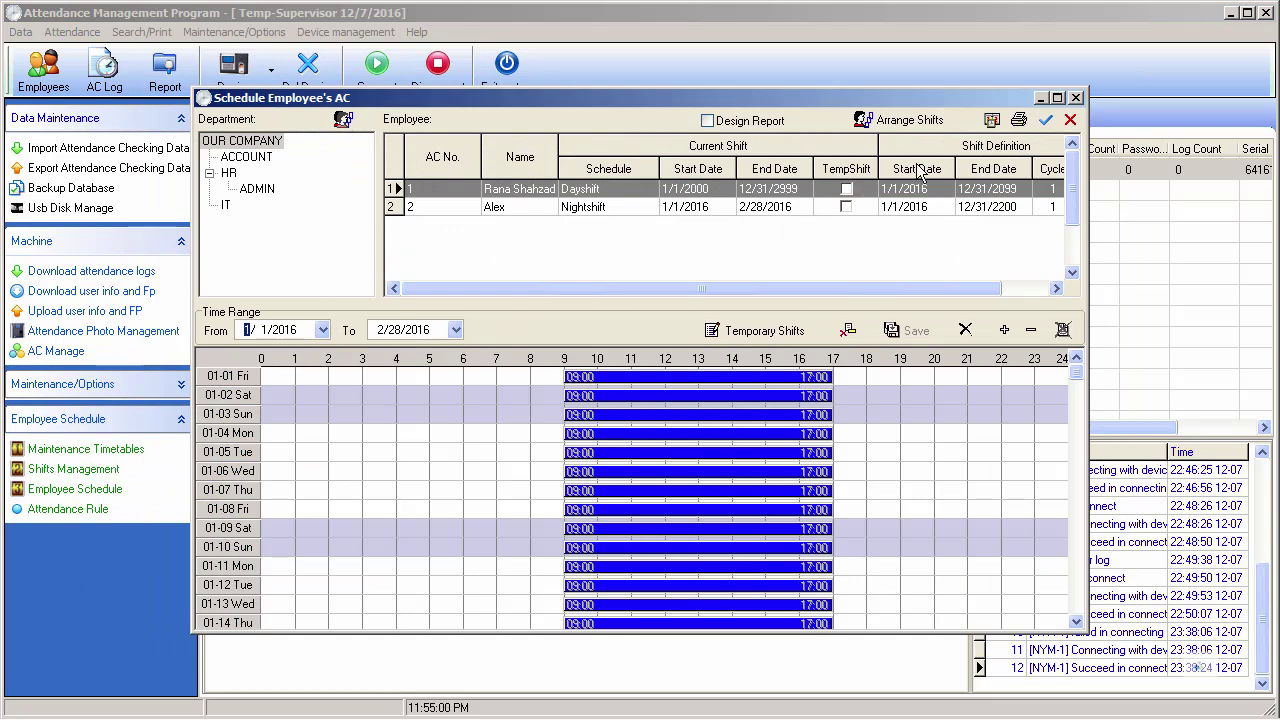
click(1076, 98)
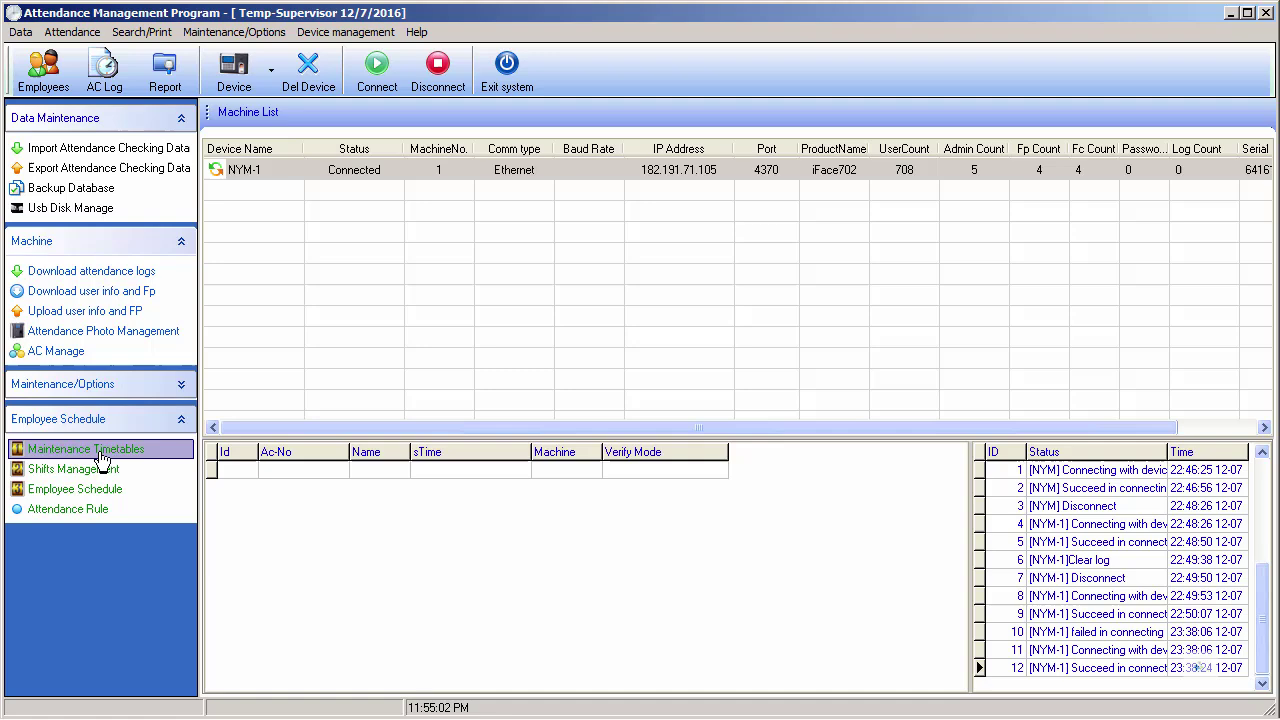
Browse OUR COMPANY employees, including sub-departments, in the Employee List, then close it.
click(174, 388)
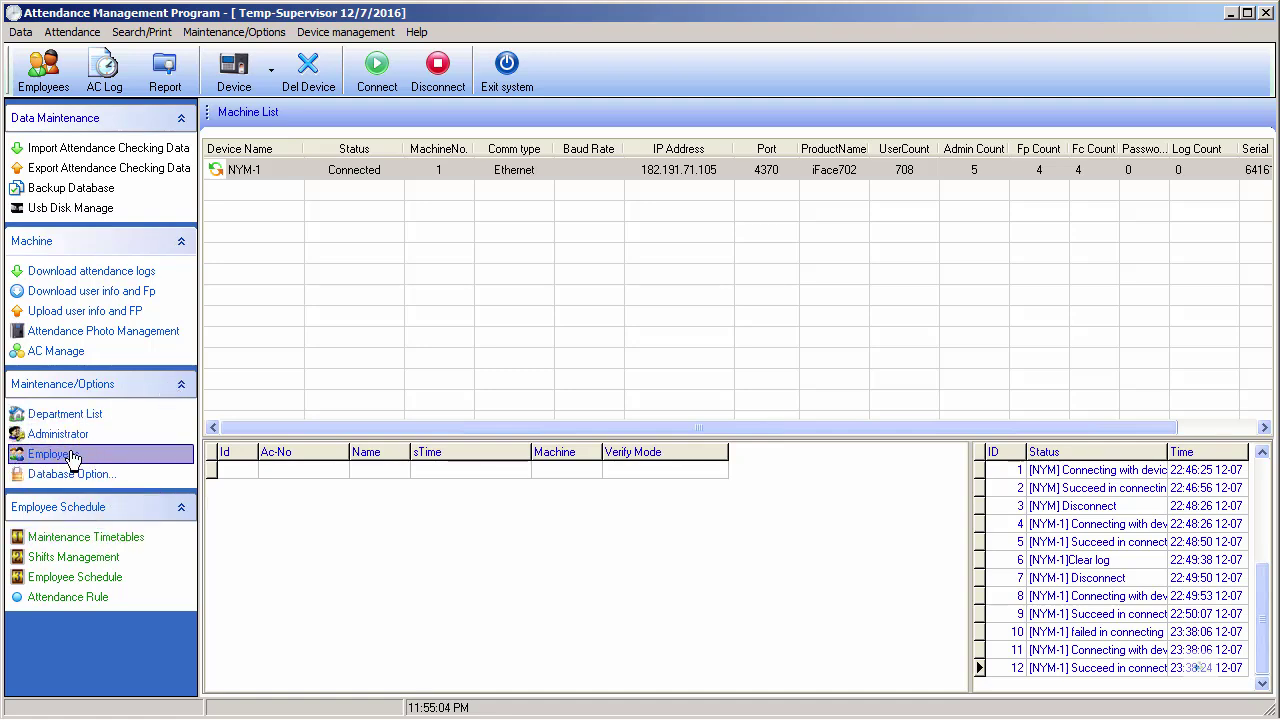
click(70, 455)
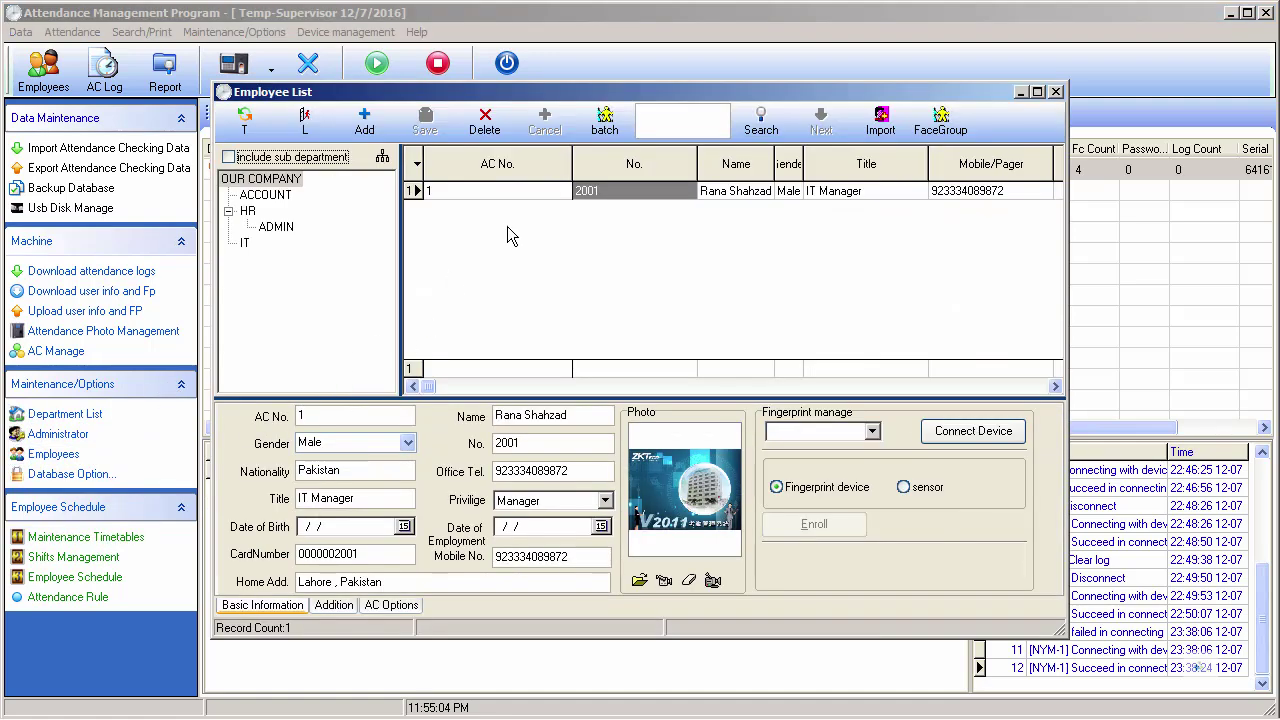
click(251, 185)
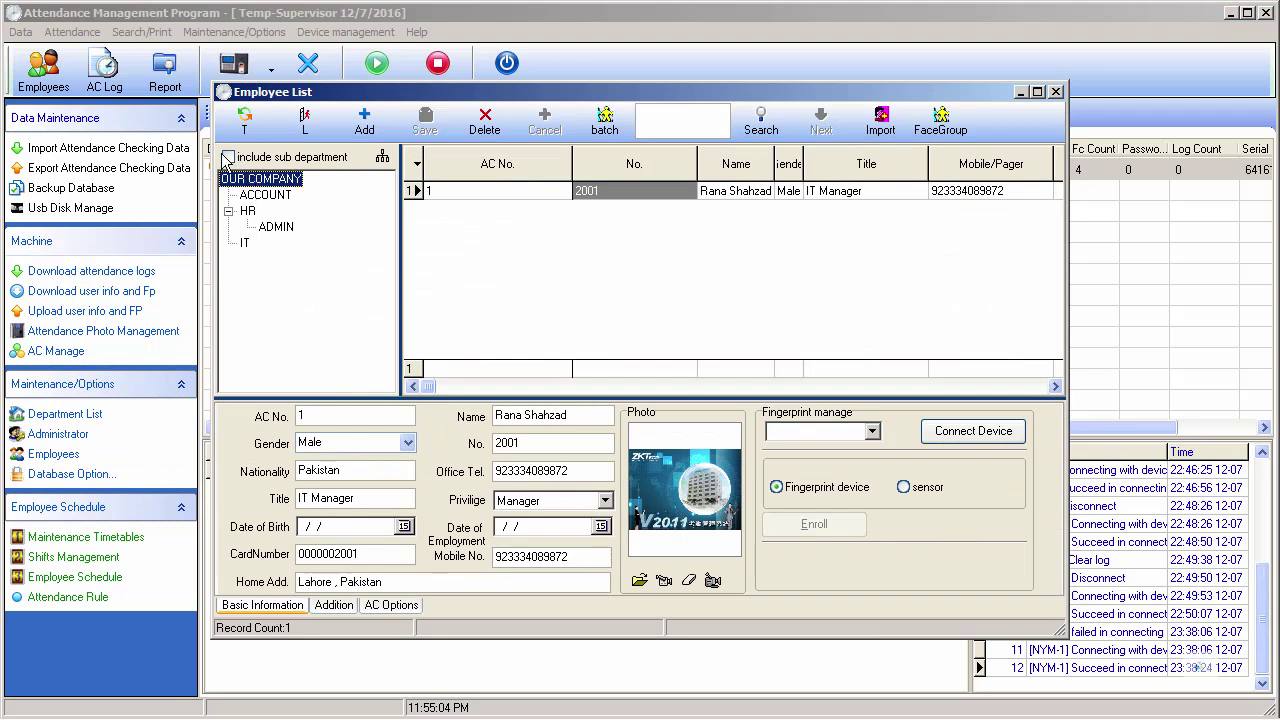
click(229, 157)
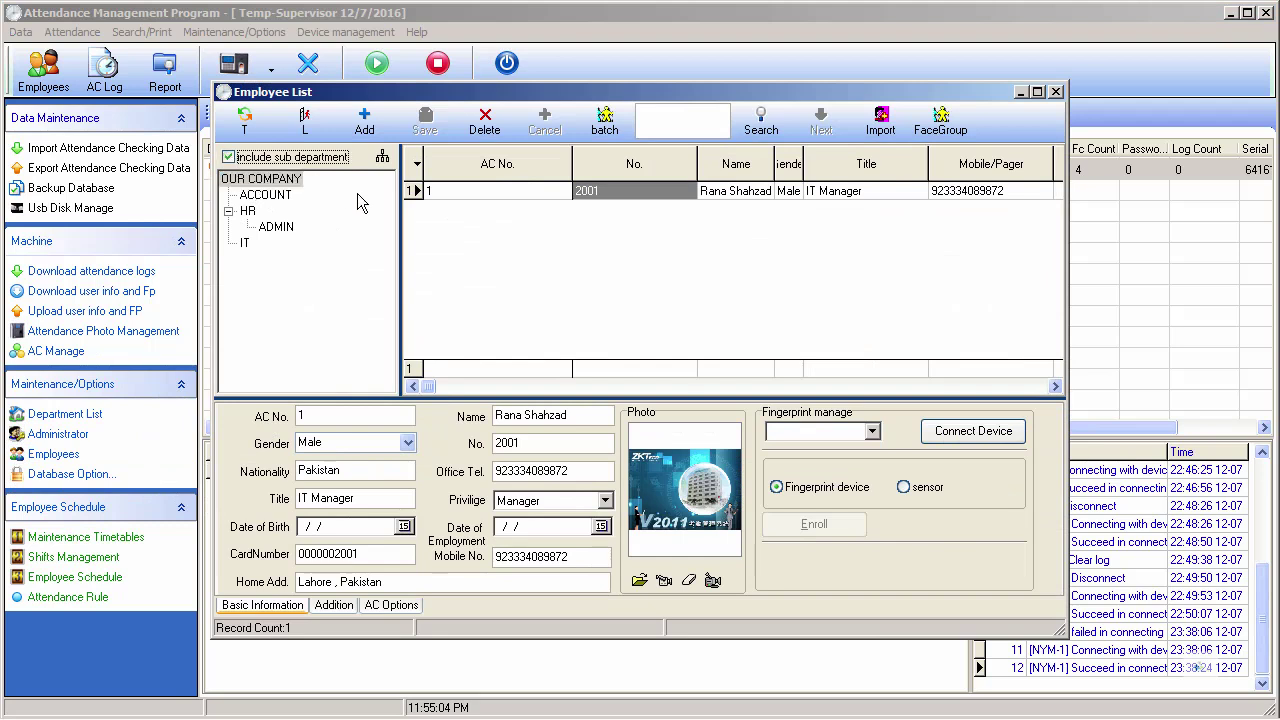
click(612, 195)
click(495, 197)
click(647, 195)
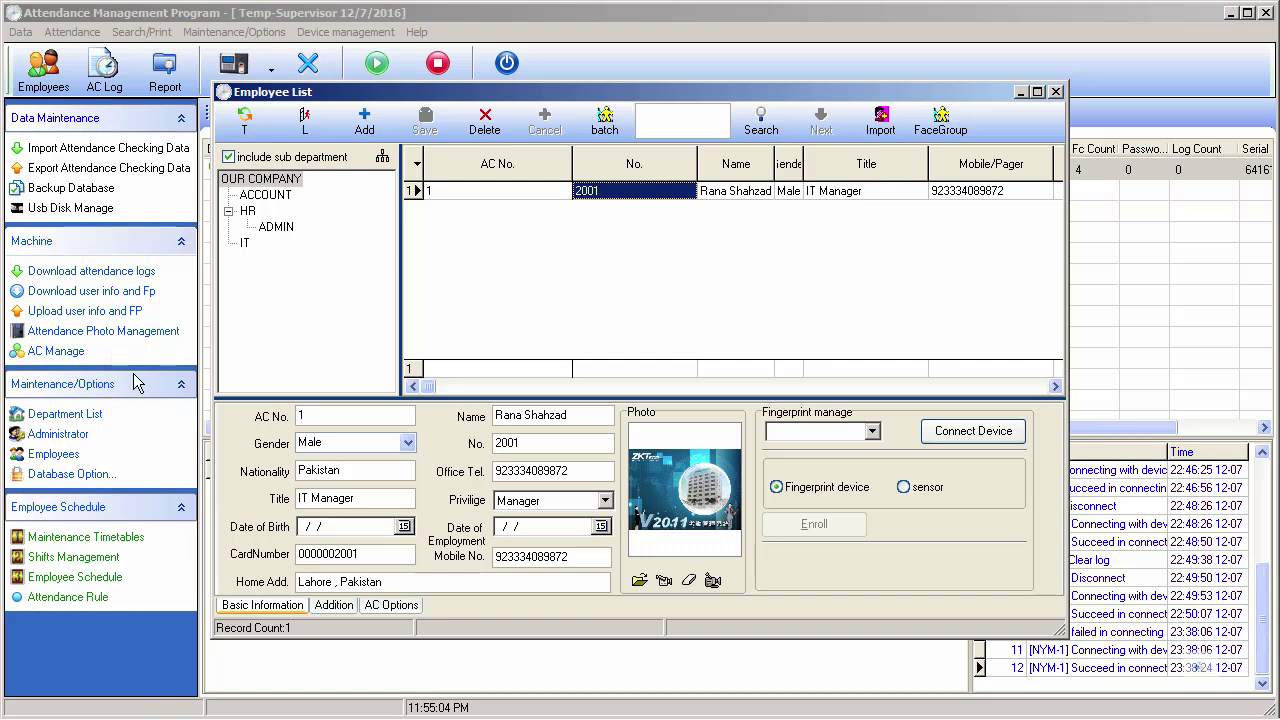
click(1055, 91)
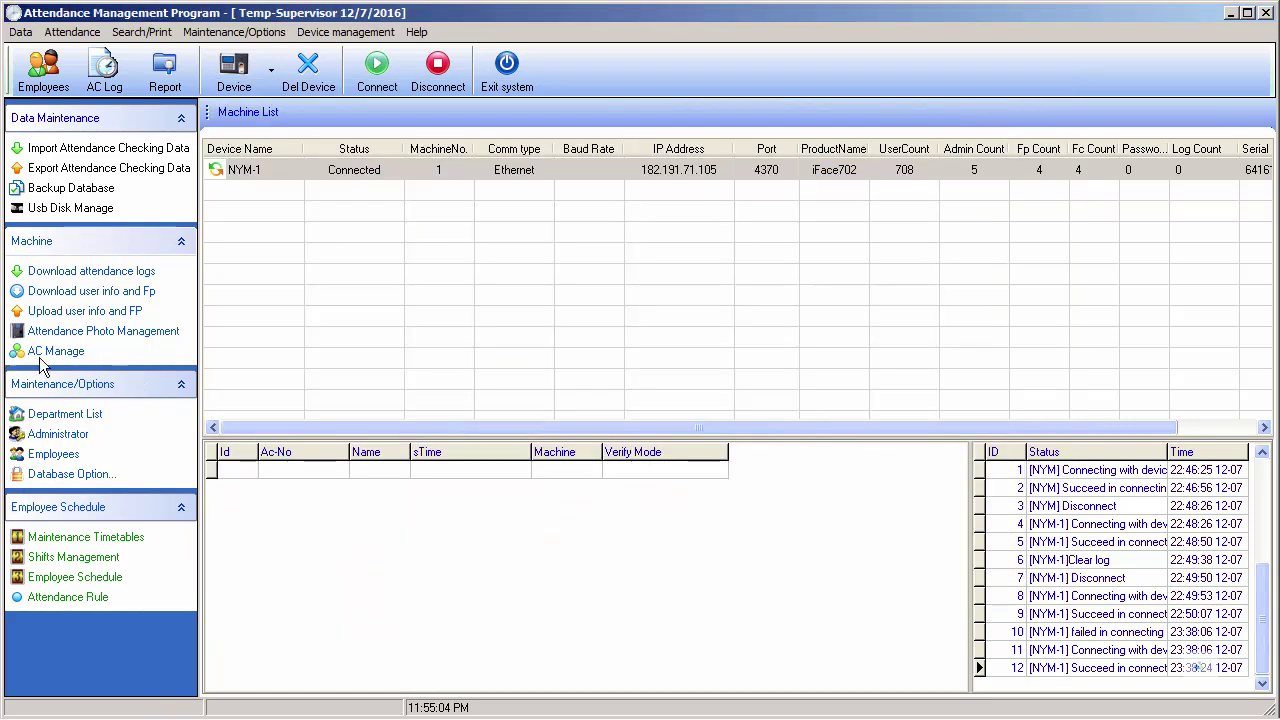
click(85, 311)
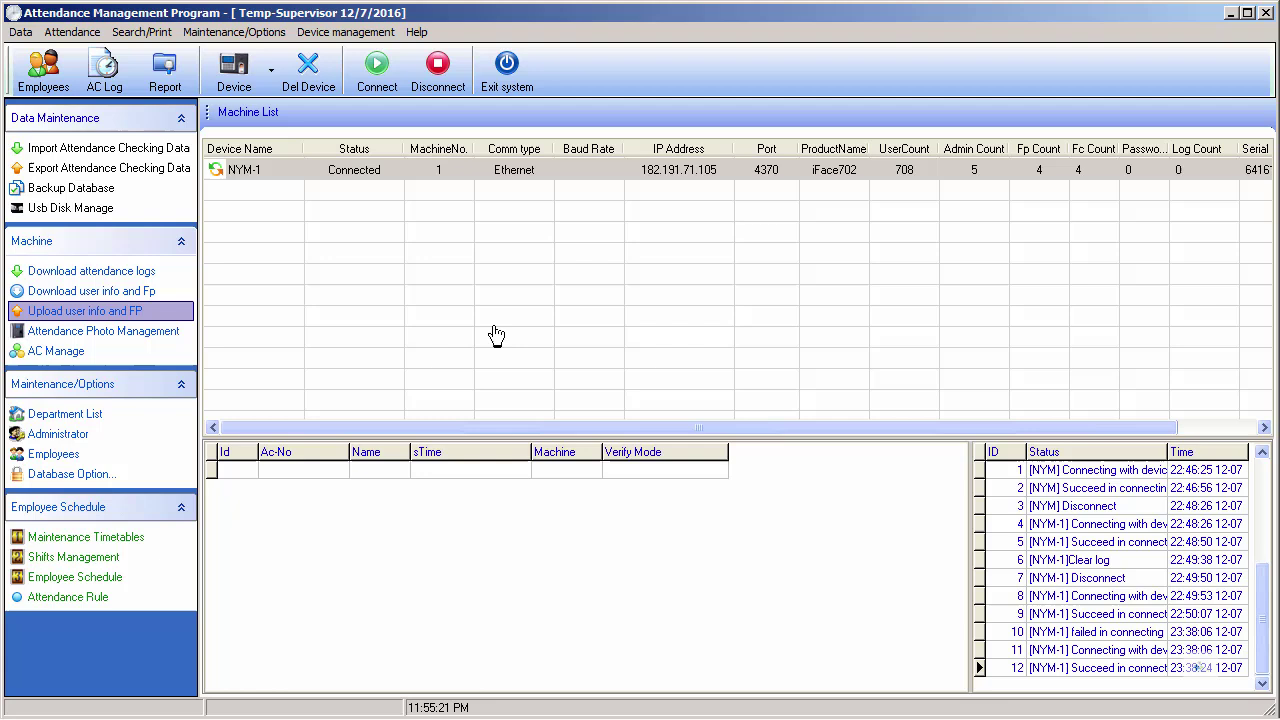
click(75, 318)
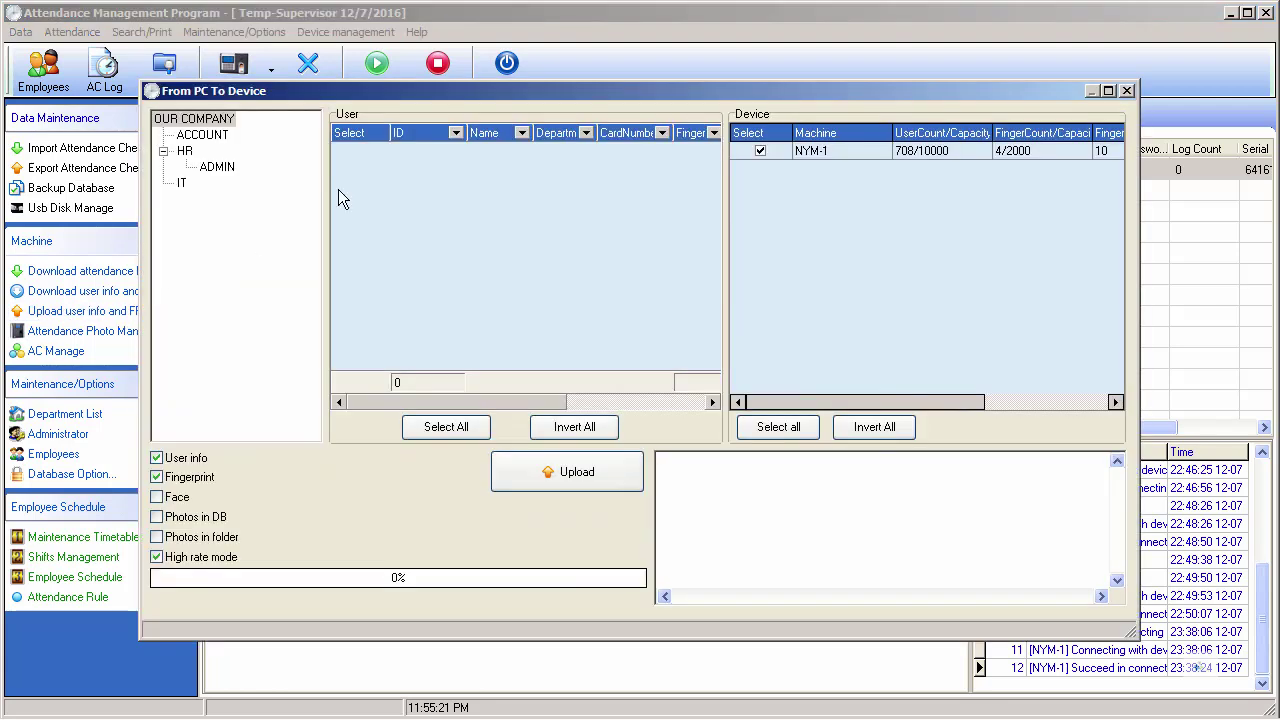
click(208, 119)
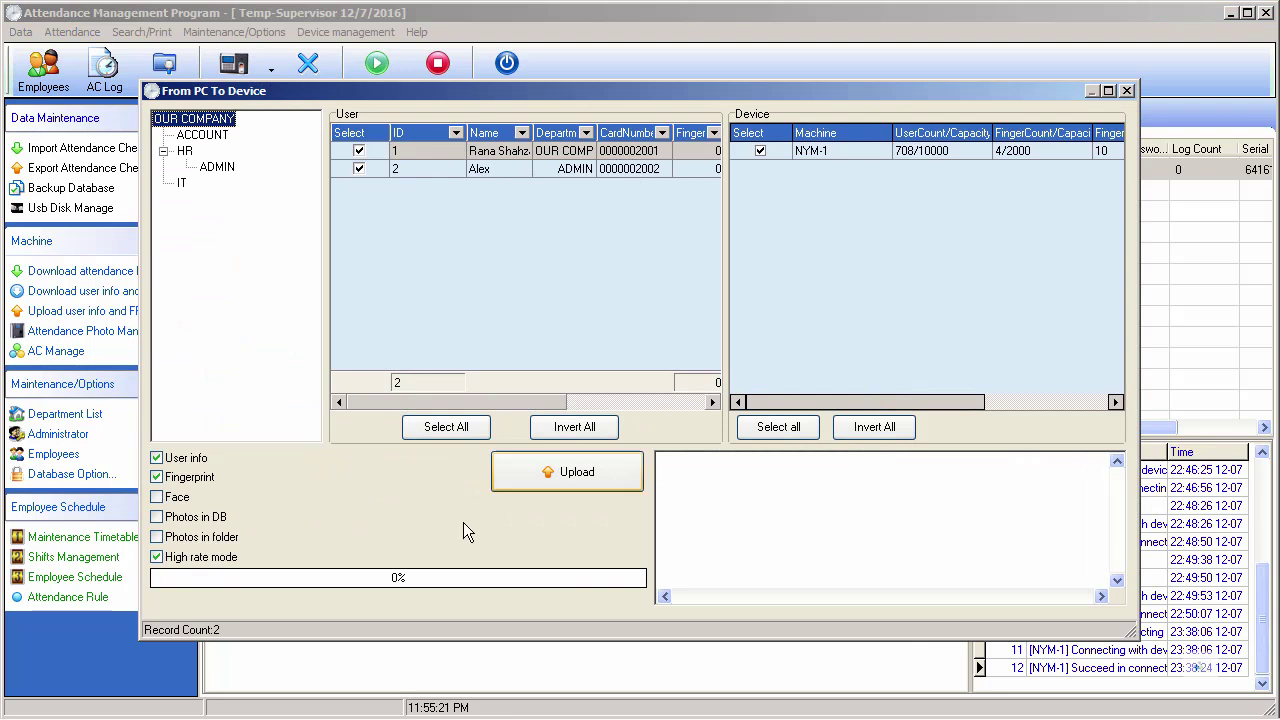
click(713, 402)
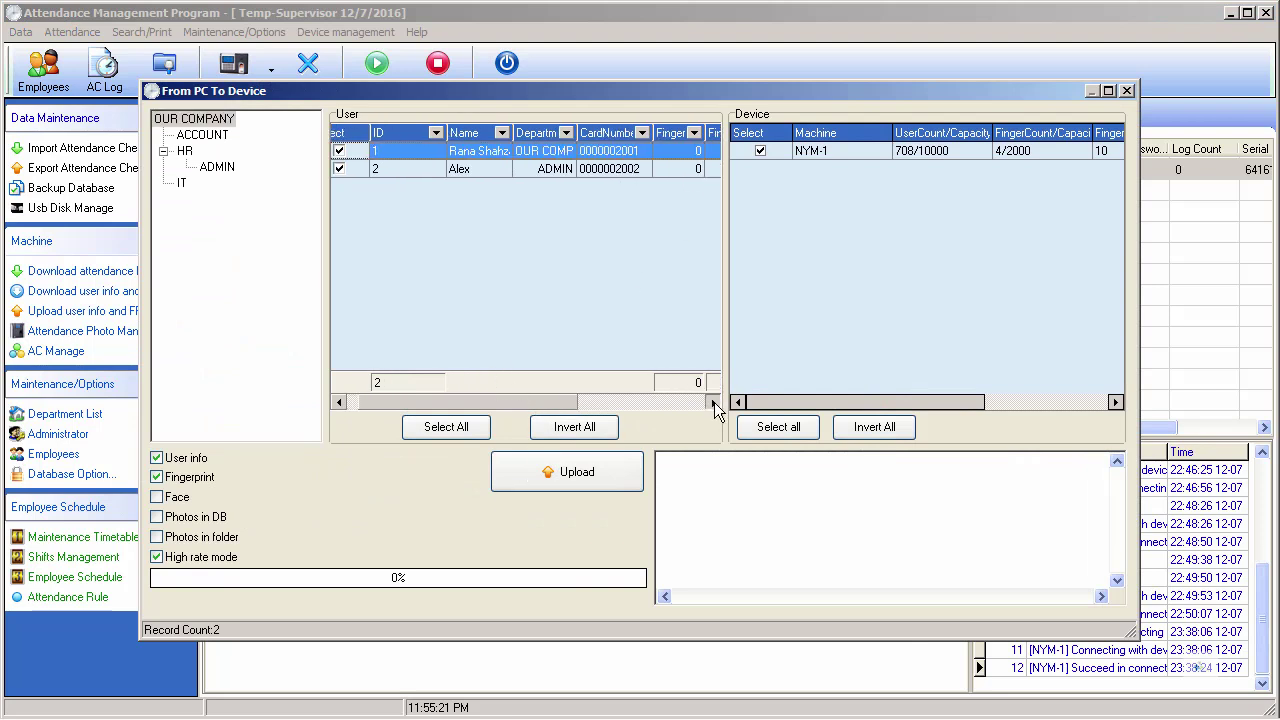
click(714, 402)
click(714, 402)
click(714, 402)
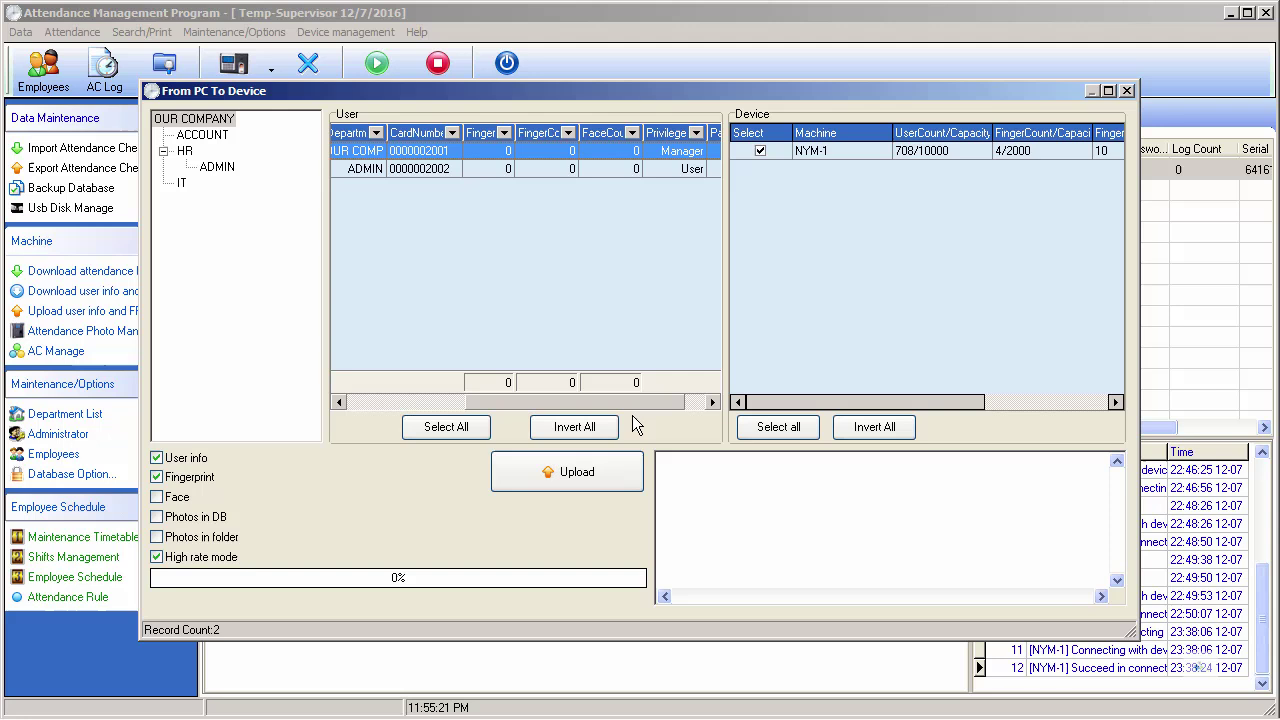
drag(610, 400, 406, 409)
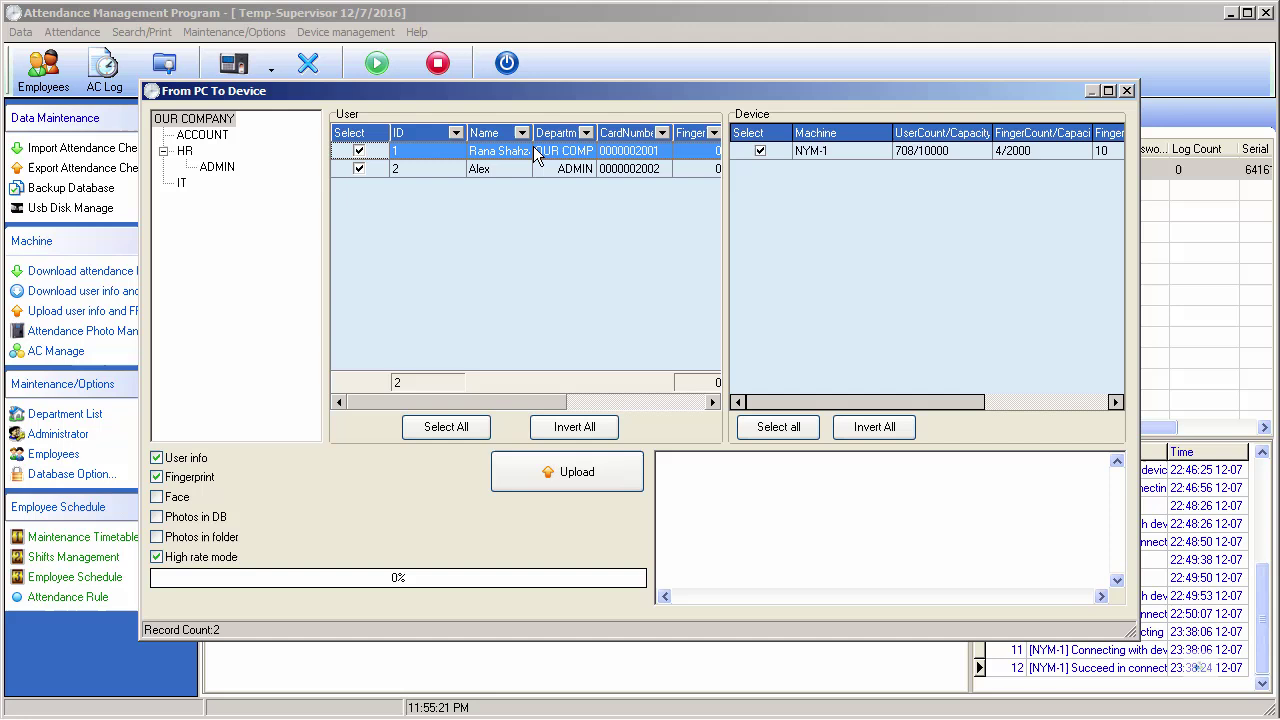
Apply a custom ID 'like 2' filter so only Alex, user 2, stays listed.
click(456, 133)
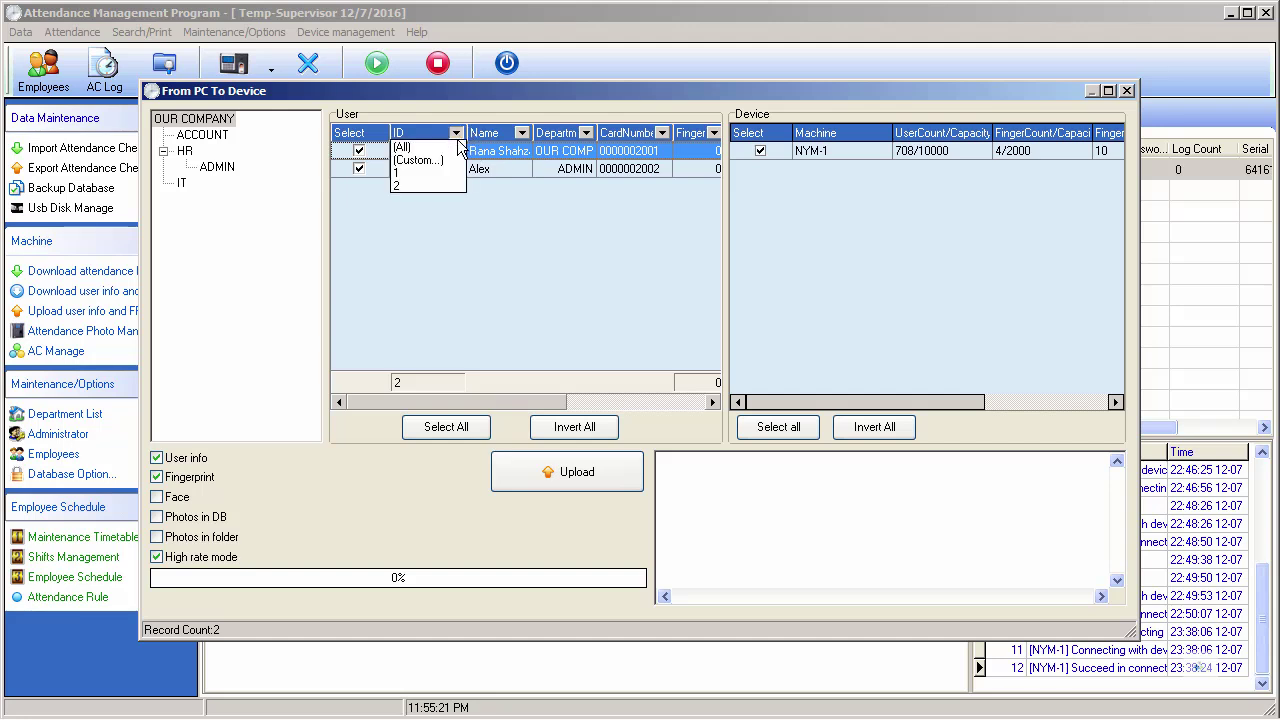
click(516, 210)
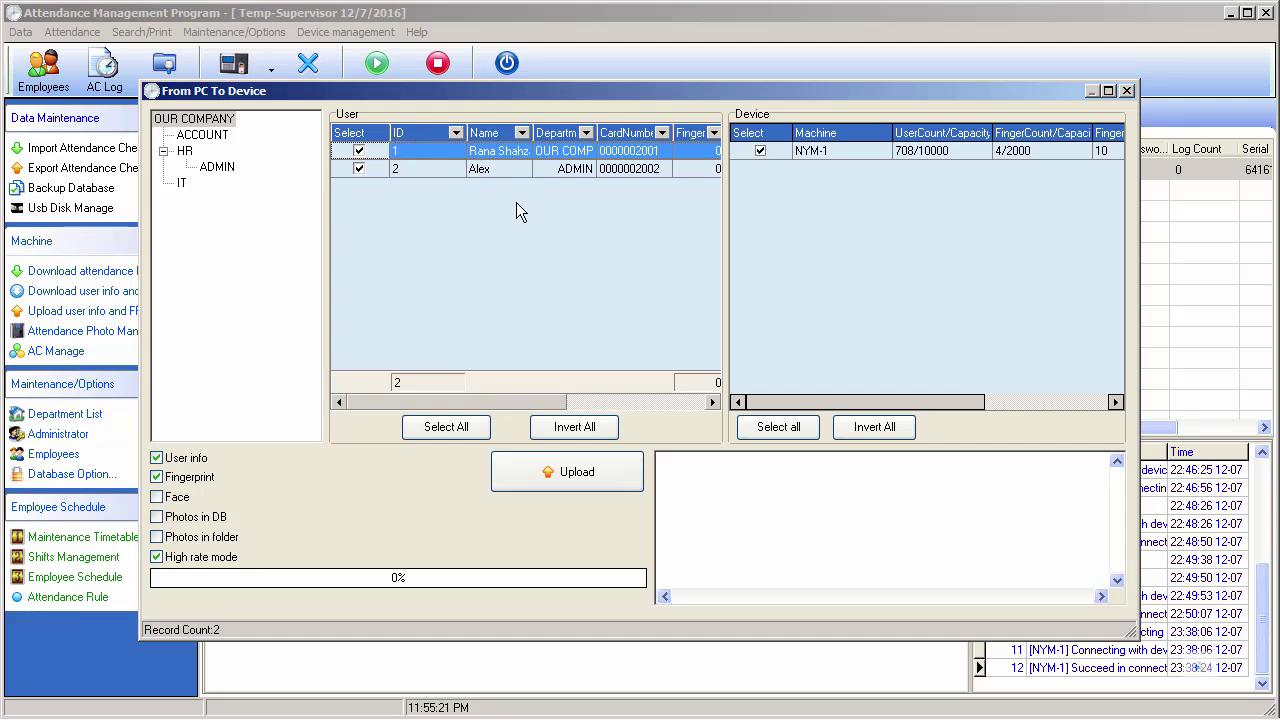
click(408, 170)
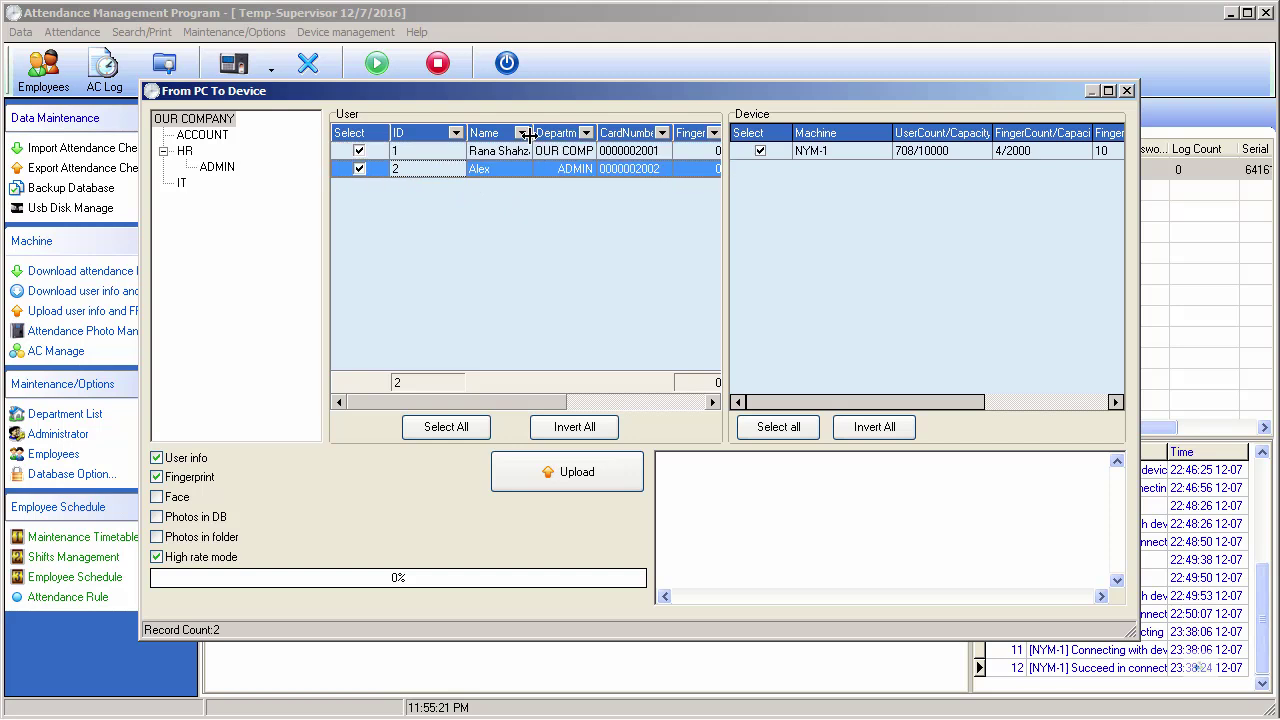
click(456, 133)
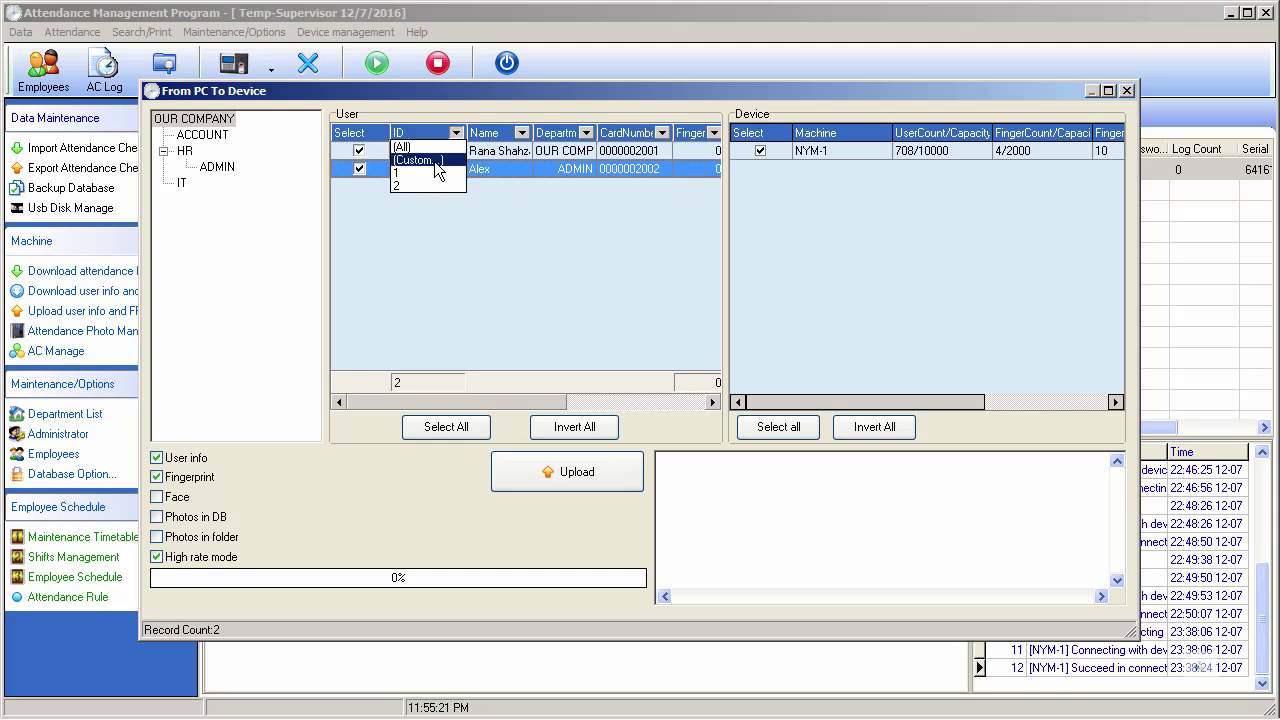
click(440, 165)
click(679, 336)
text(1)
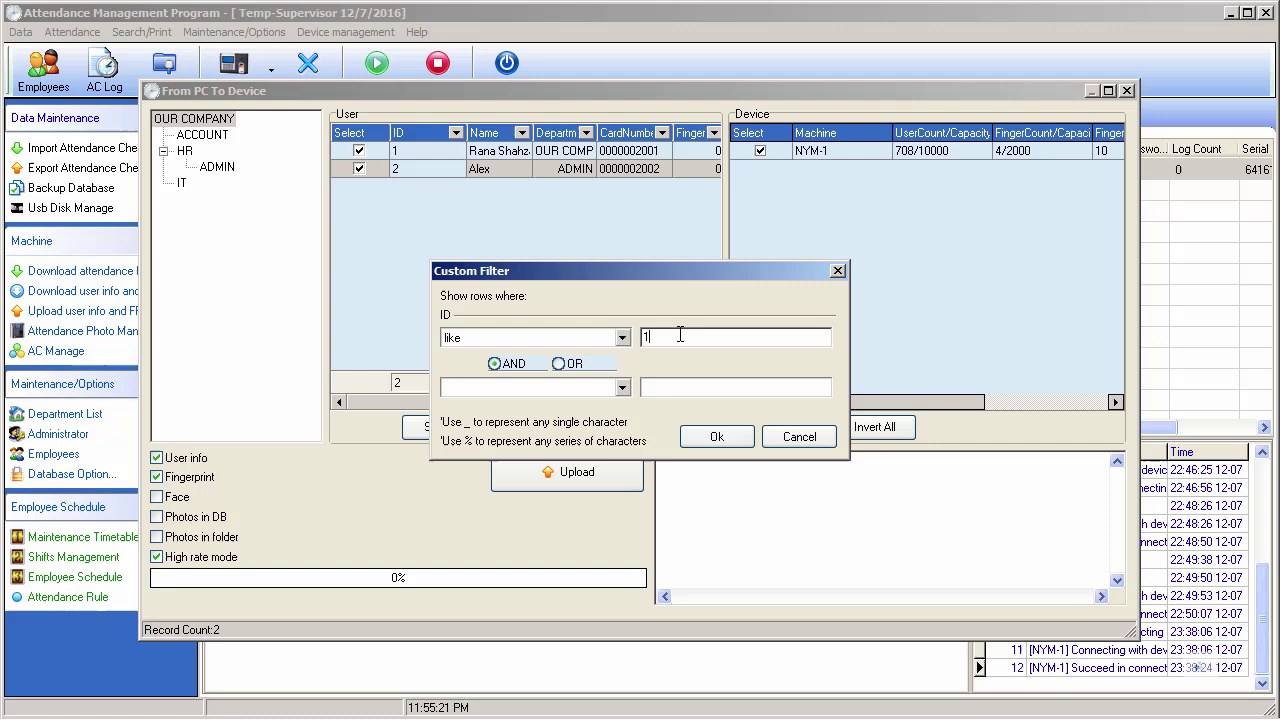
key(BackSpace)
text(2)
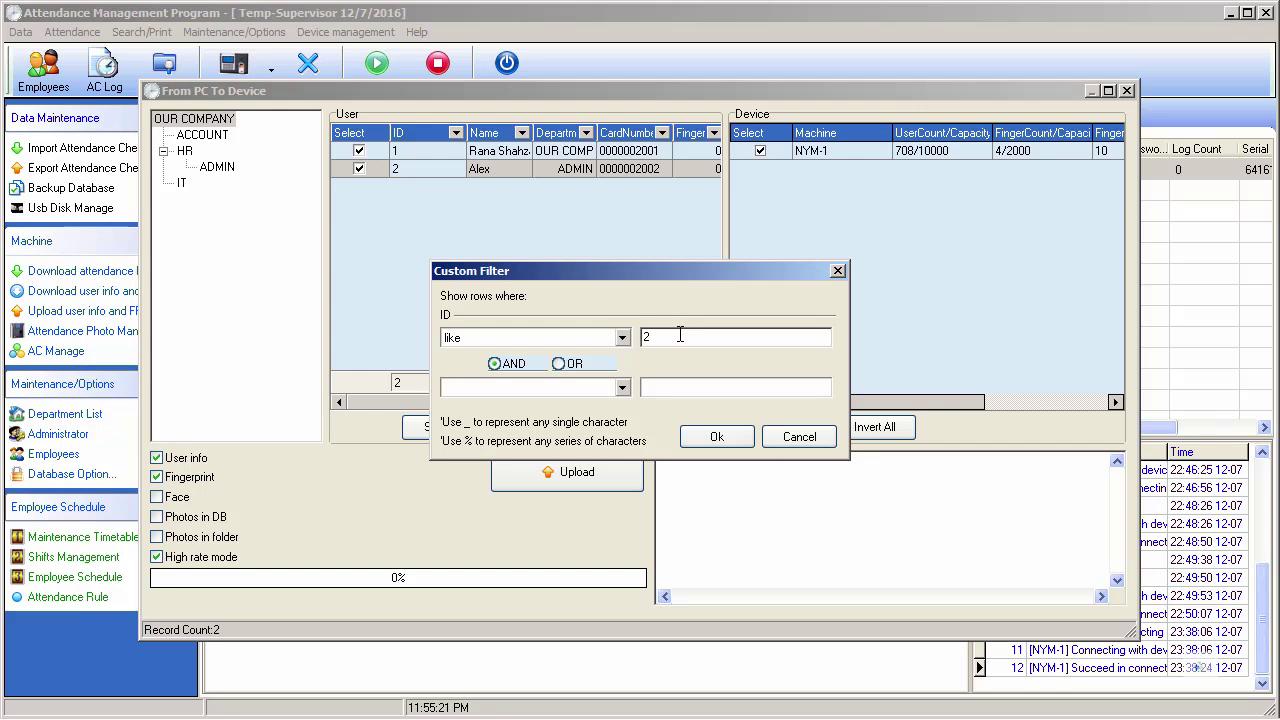
click(716, 437)
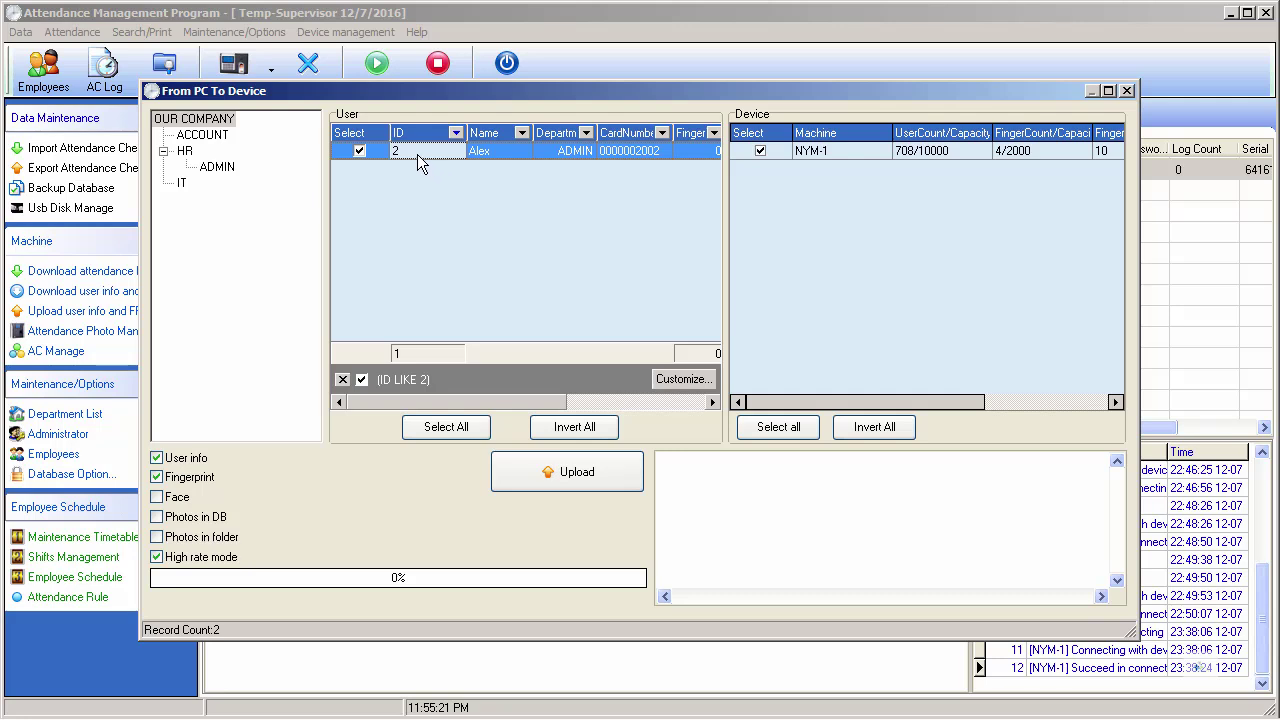
Clear the ID filter and tick both users, IDs 1 and 2.
click(342, 379)
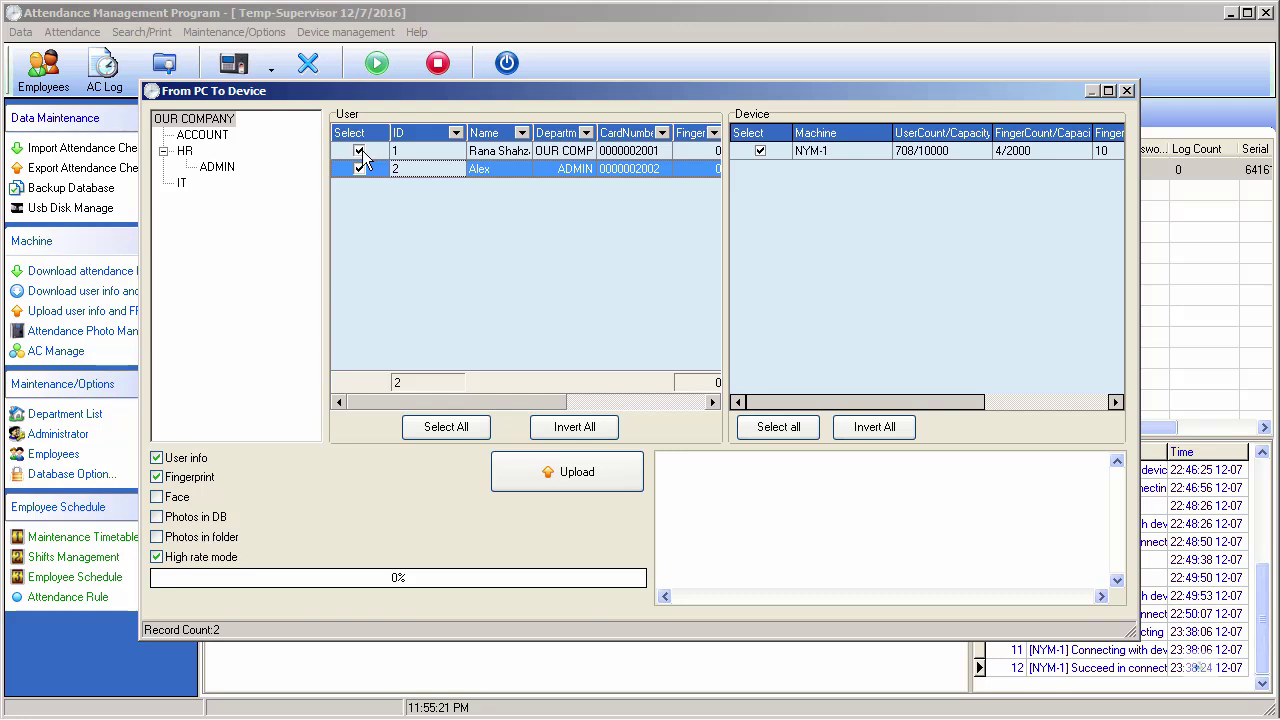
click(421, 426)
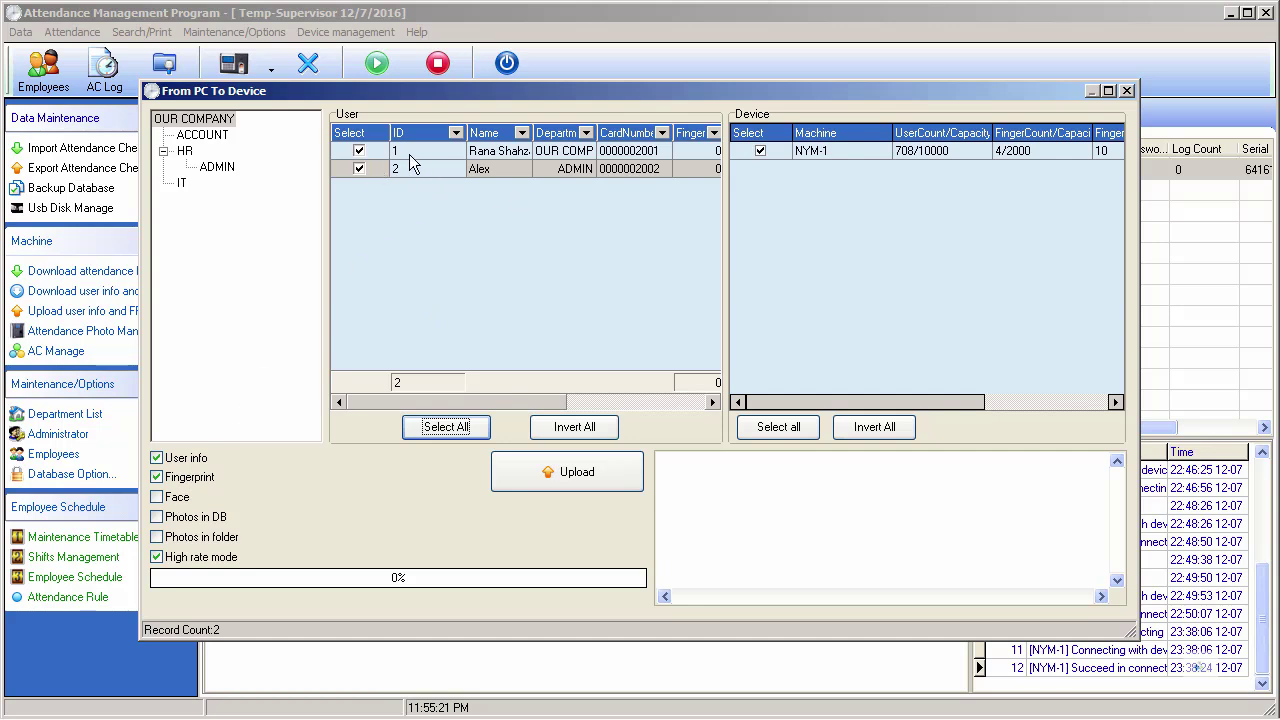
Untick both users, filter ID 'like 2', and tick Alex (ID 2) for upload.
click(584, 430)
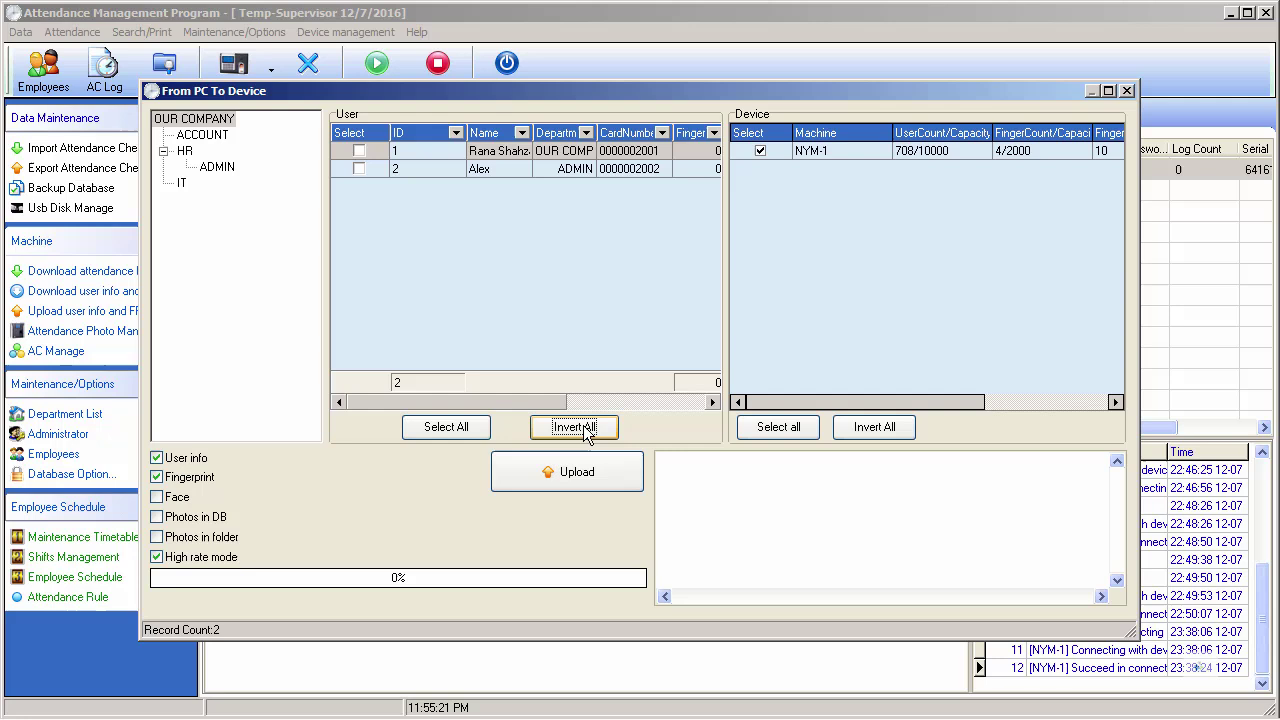
click(456, 133)
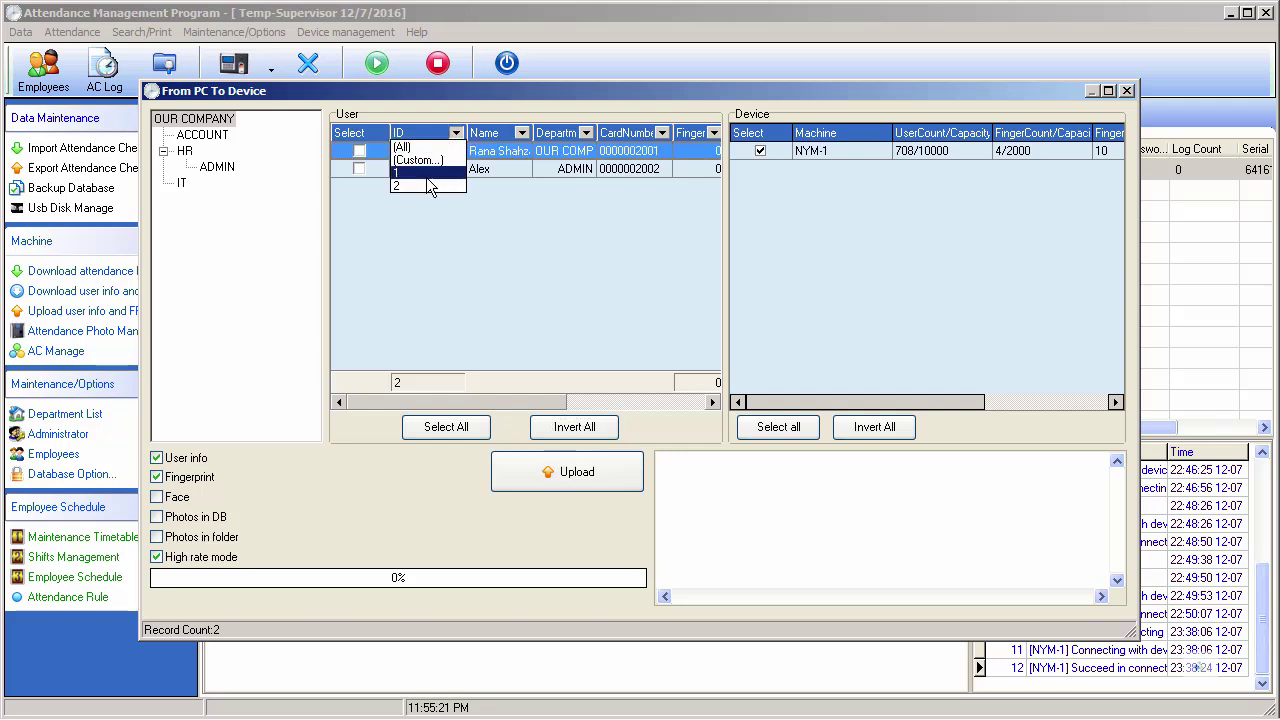
click(428, 162)
click(695, 337)
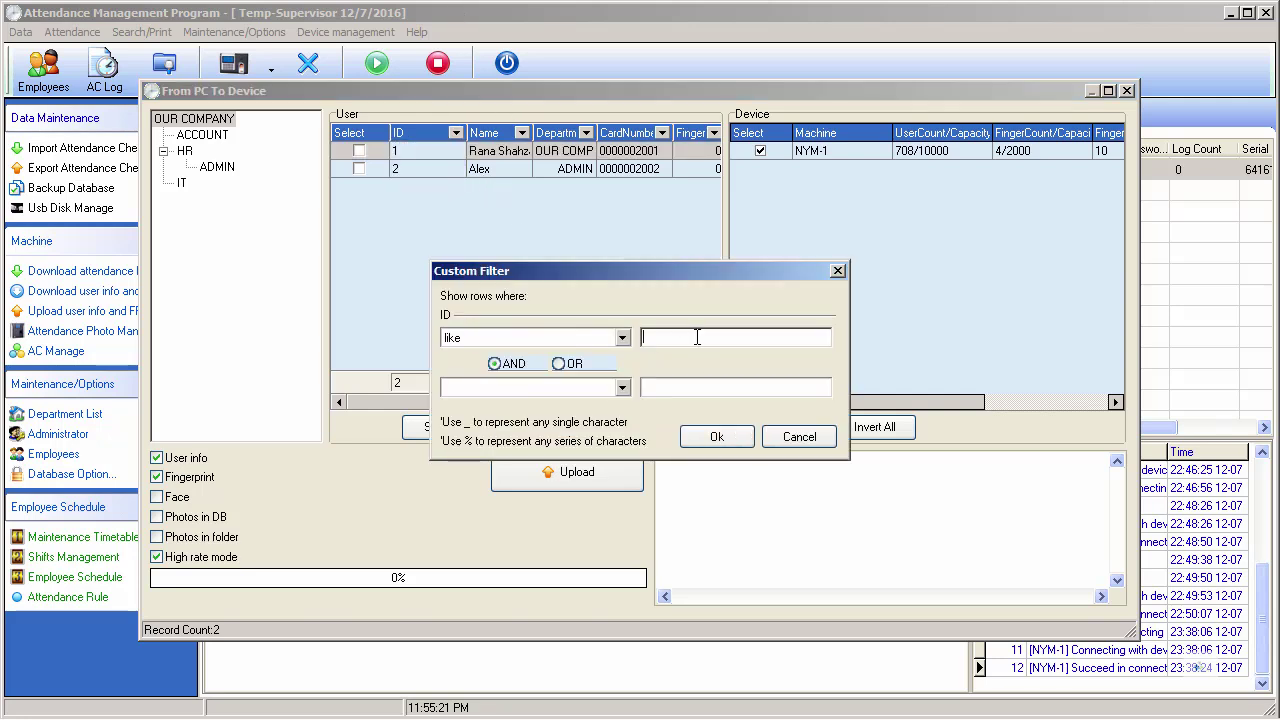
text(2)
click(717, 437)
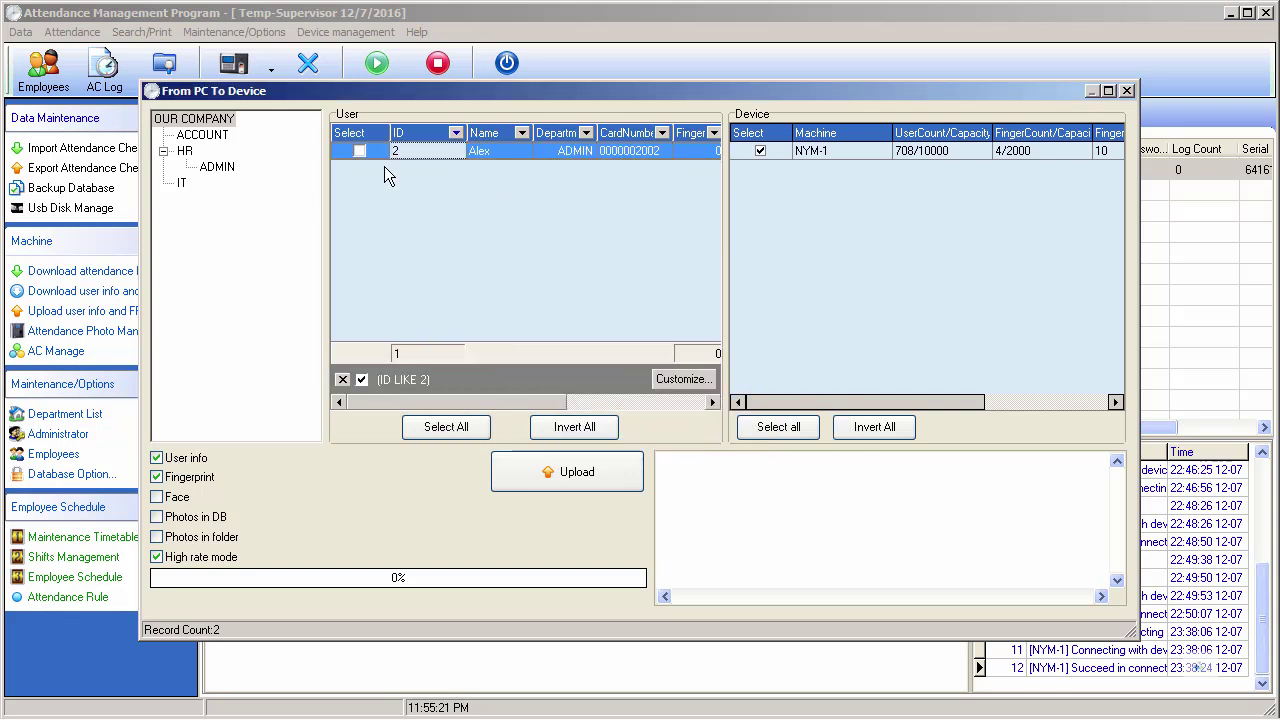
click(359, 151)
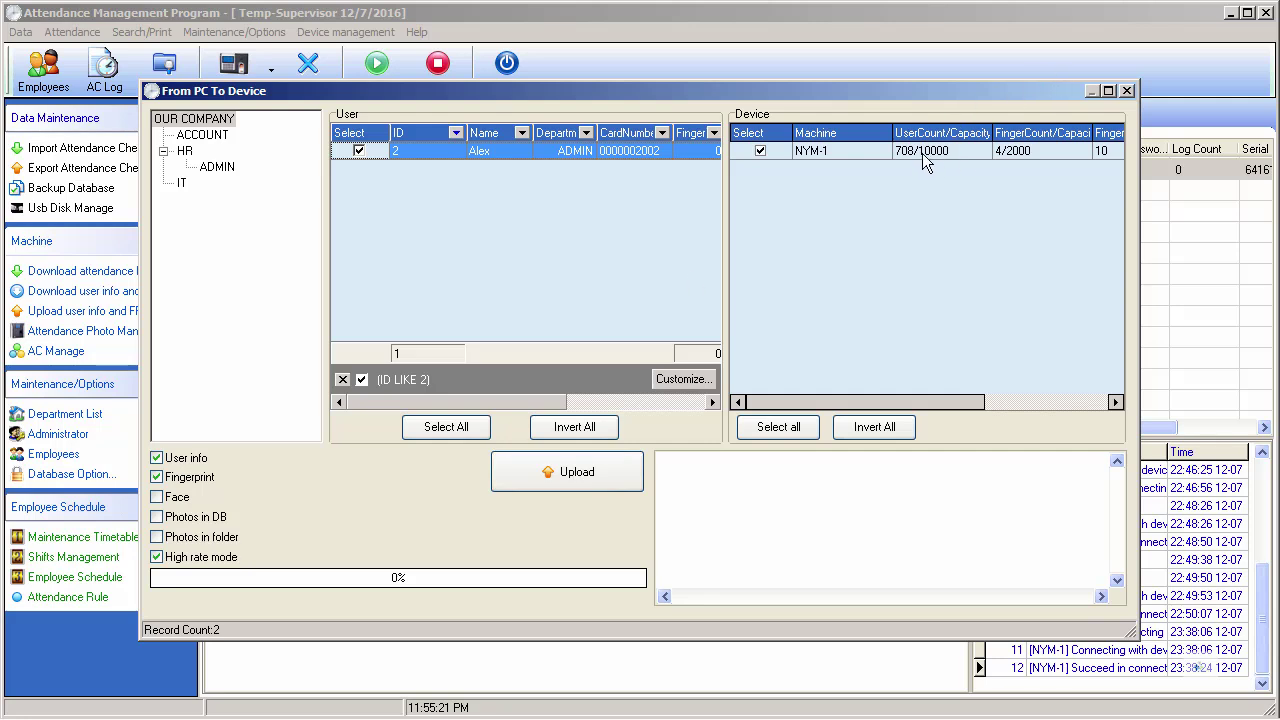
Upload Alex (user 2) to NYM-1 and let it reach 100%.
click(580, 476)
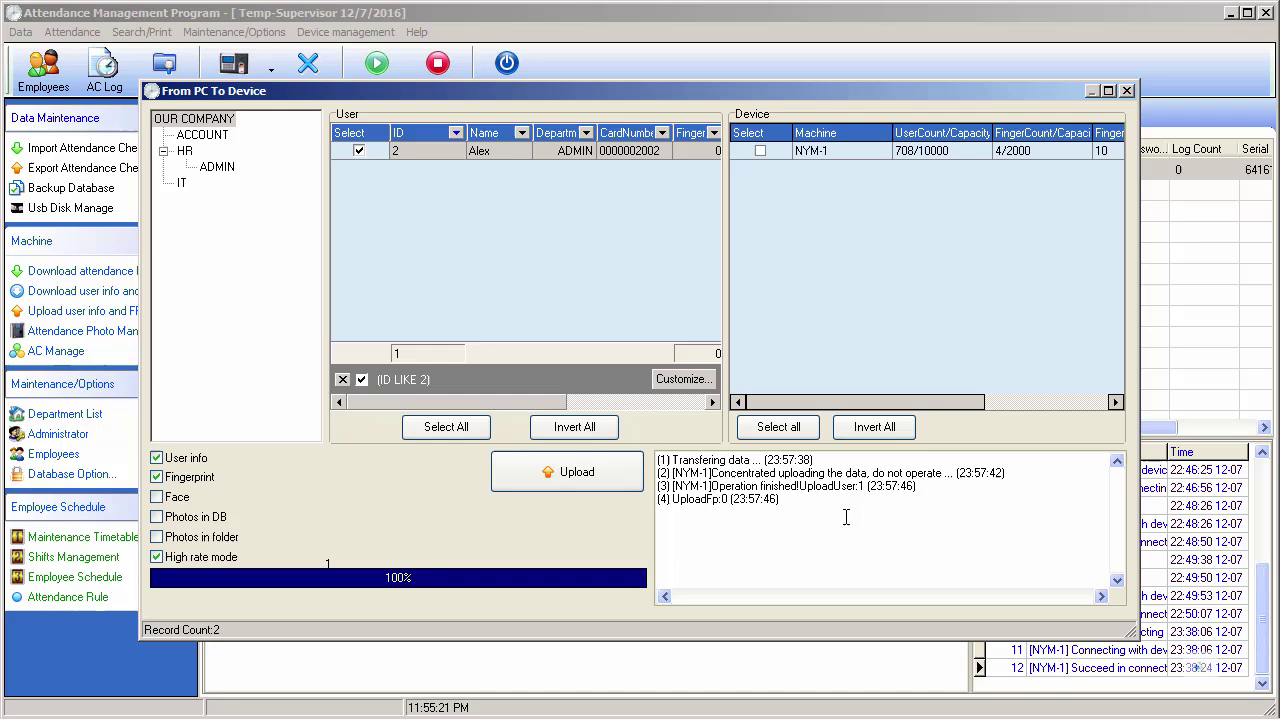
Move the From PC To Device window around, close it, and switch to the presentation slides.
drag(775, 90, 860, 271)
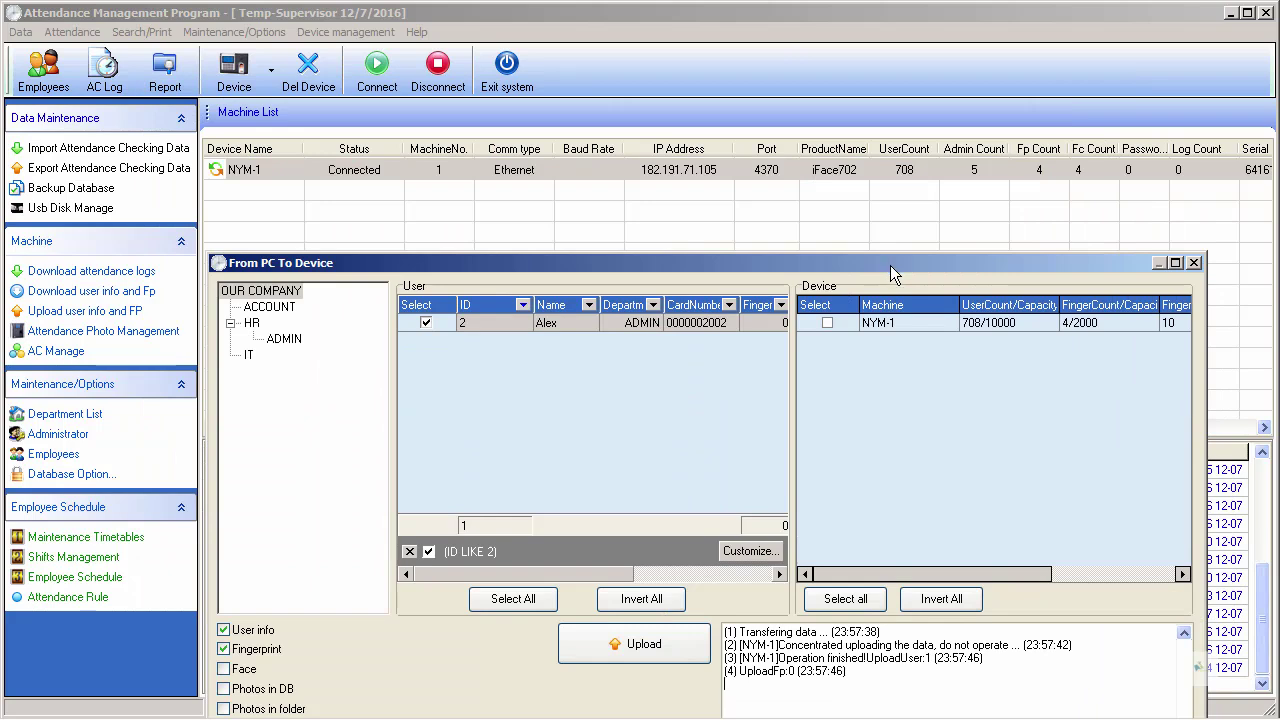
drag(887, 262, 858, 86)
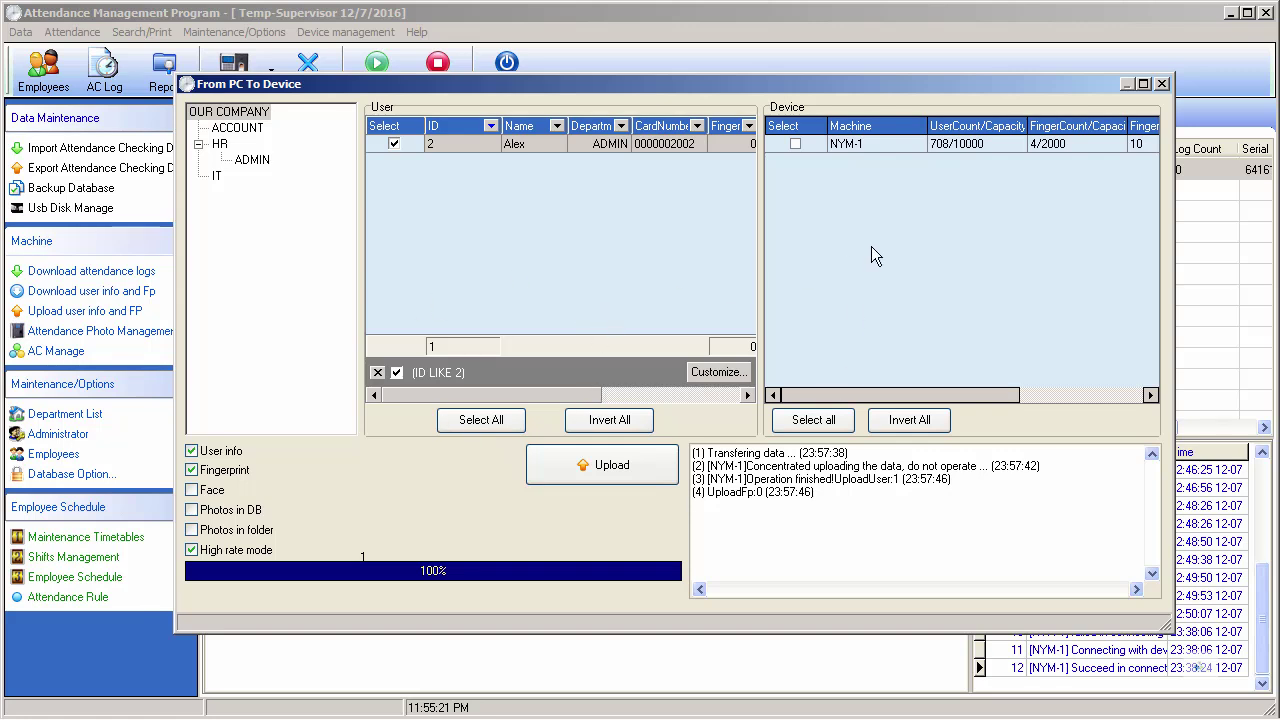
click(1162, 84)
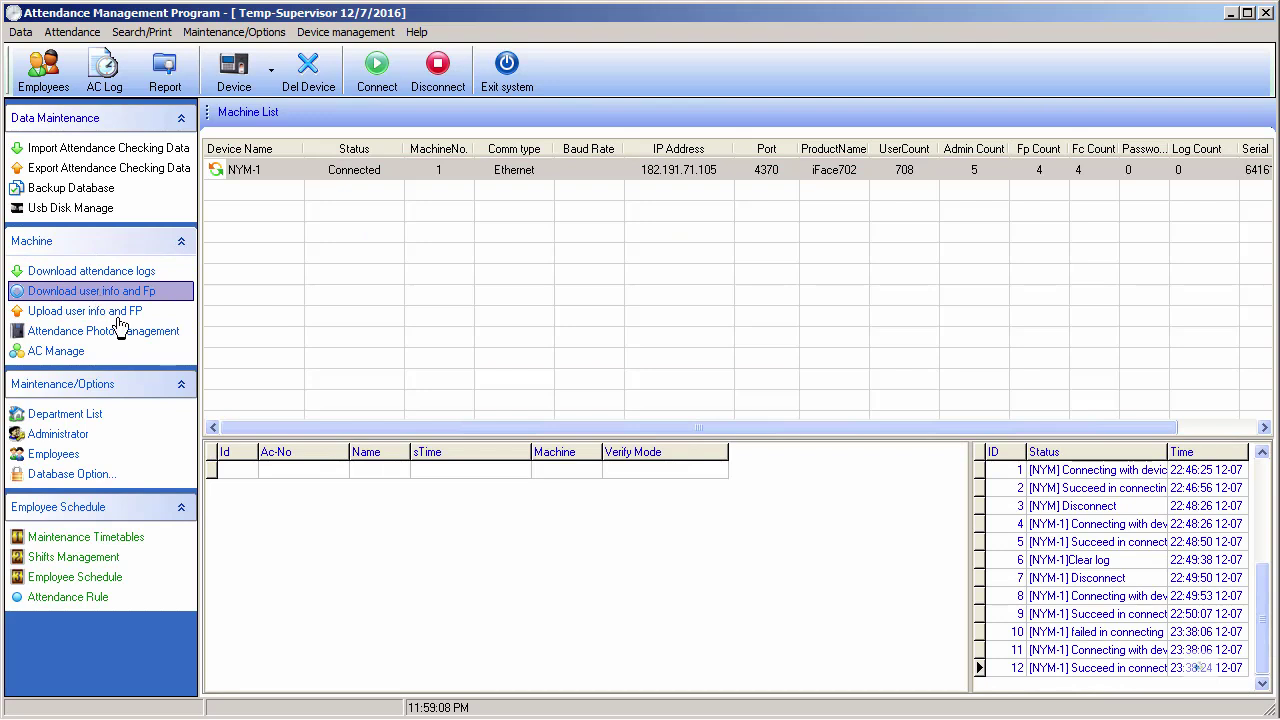
key(alt+Tab)
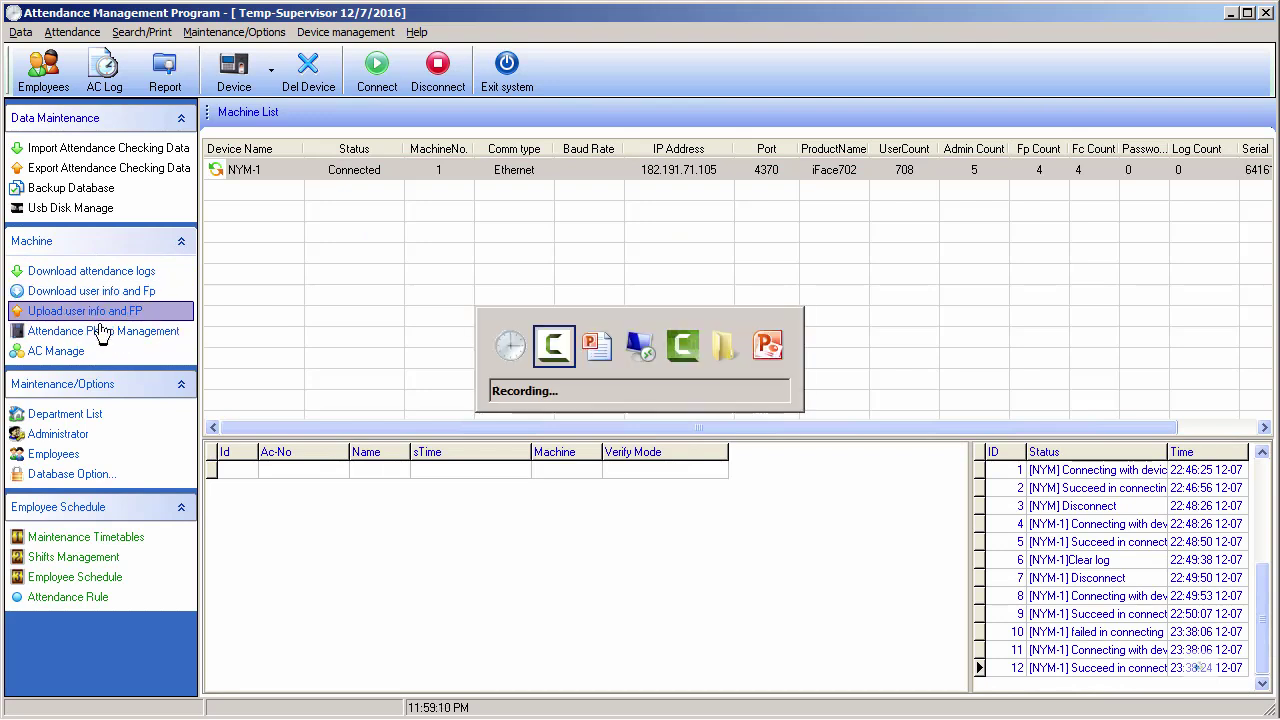
key(alt+Tab)
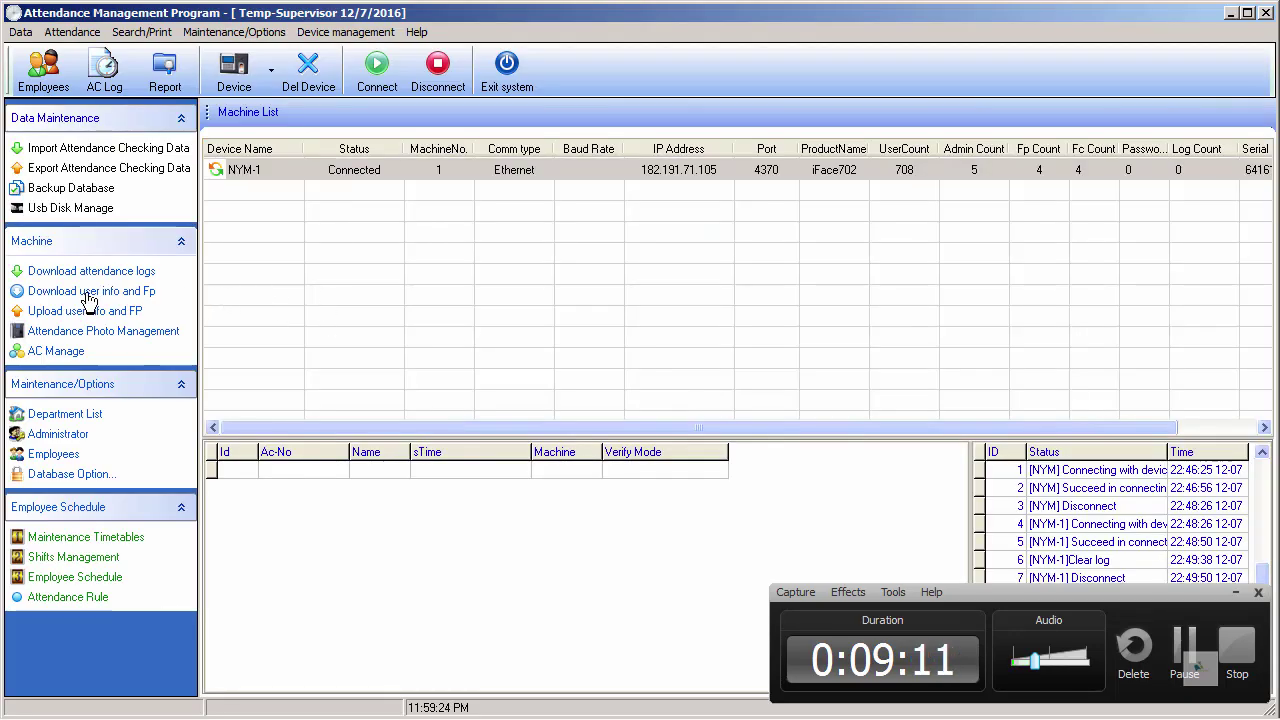
Open the From Device To PC window for NYM-1.
click(107, 296)
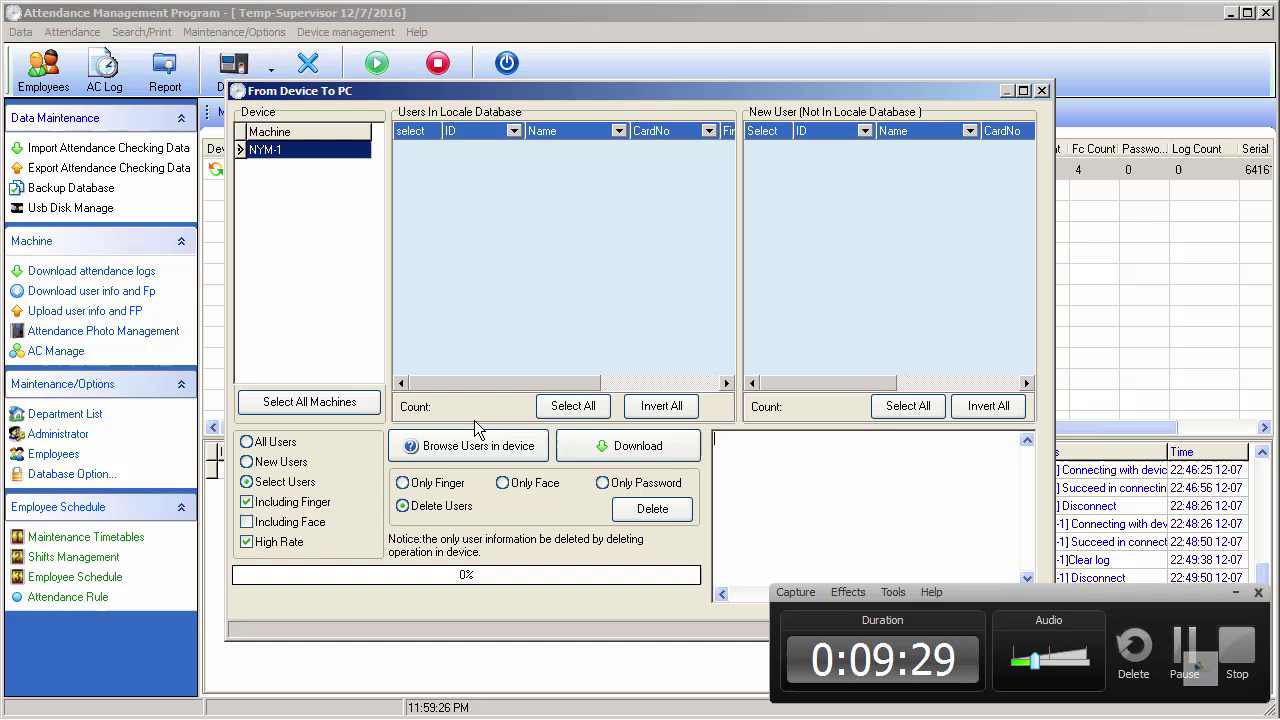
click(1236, 592)
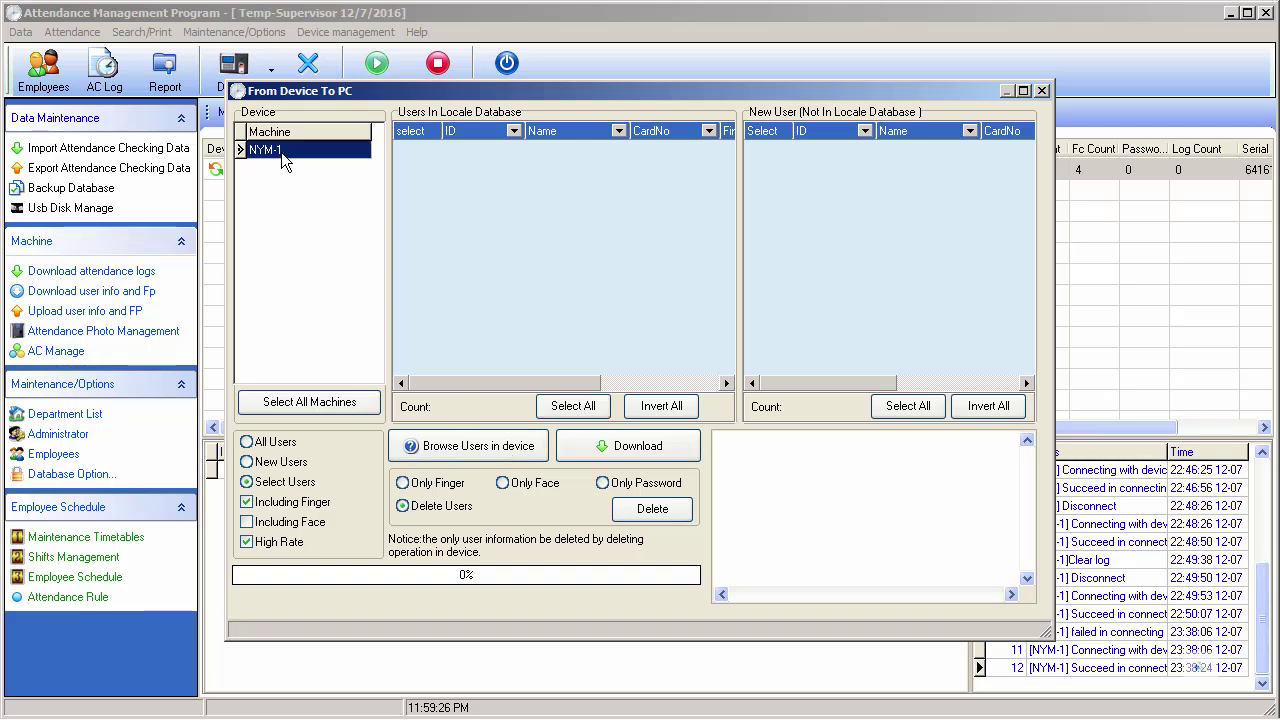
Browse NYM-1's users, listing 2 local-database users and 706 new ones.
click(486, 457)
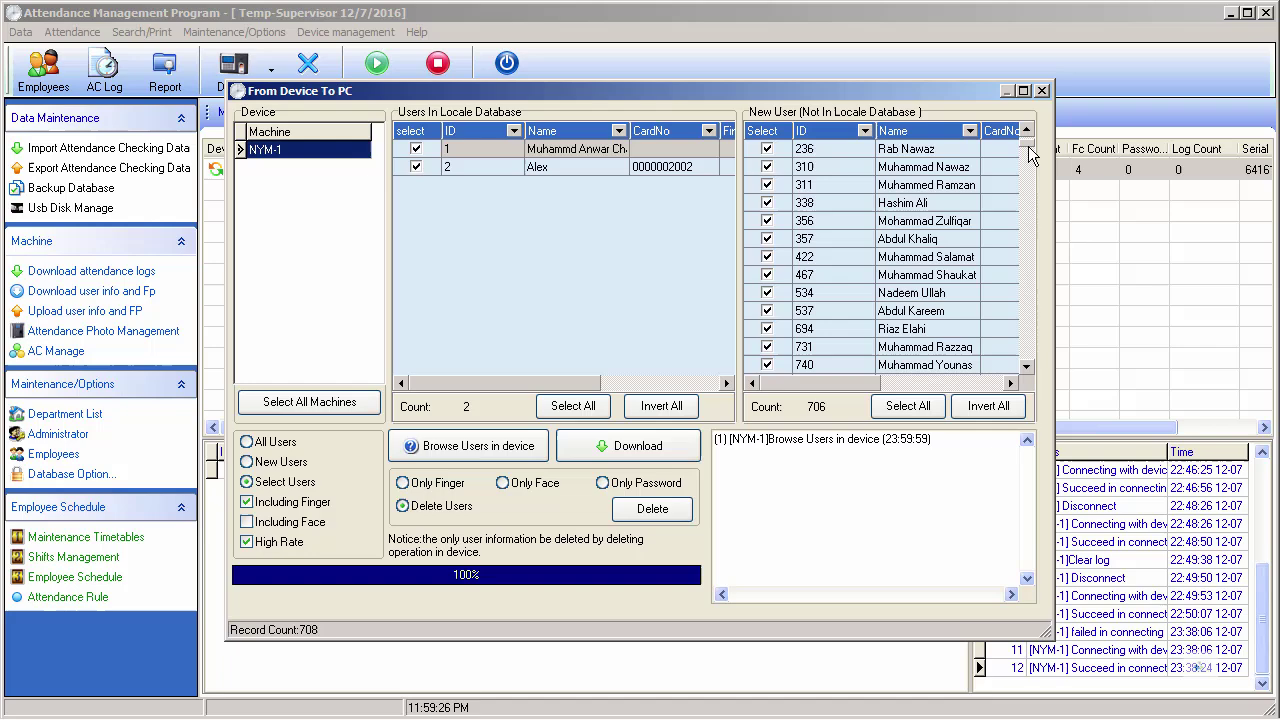
mouse_move(1030, 155)
mouse_down()
mouse_move(1048, 363)
mouse_move(1040, 140)
mouse_up()
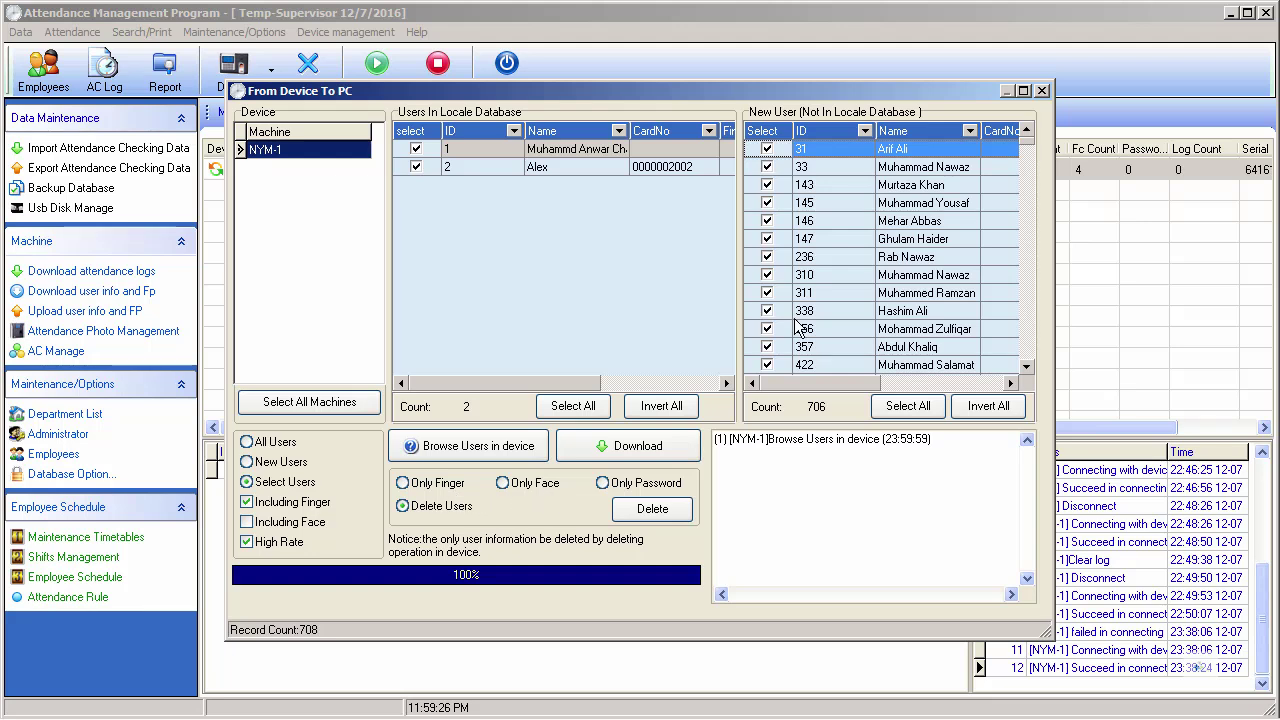
Untick all device-only users, filter the list to ID like 7, and tick user 7.
click(988, 406)
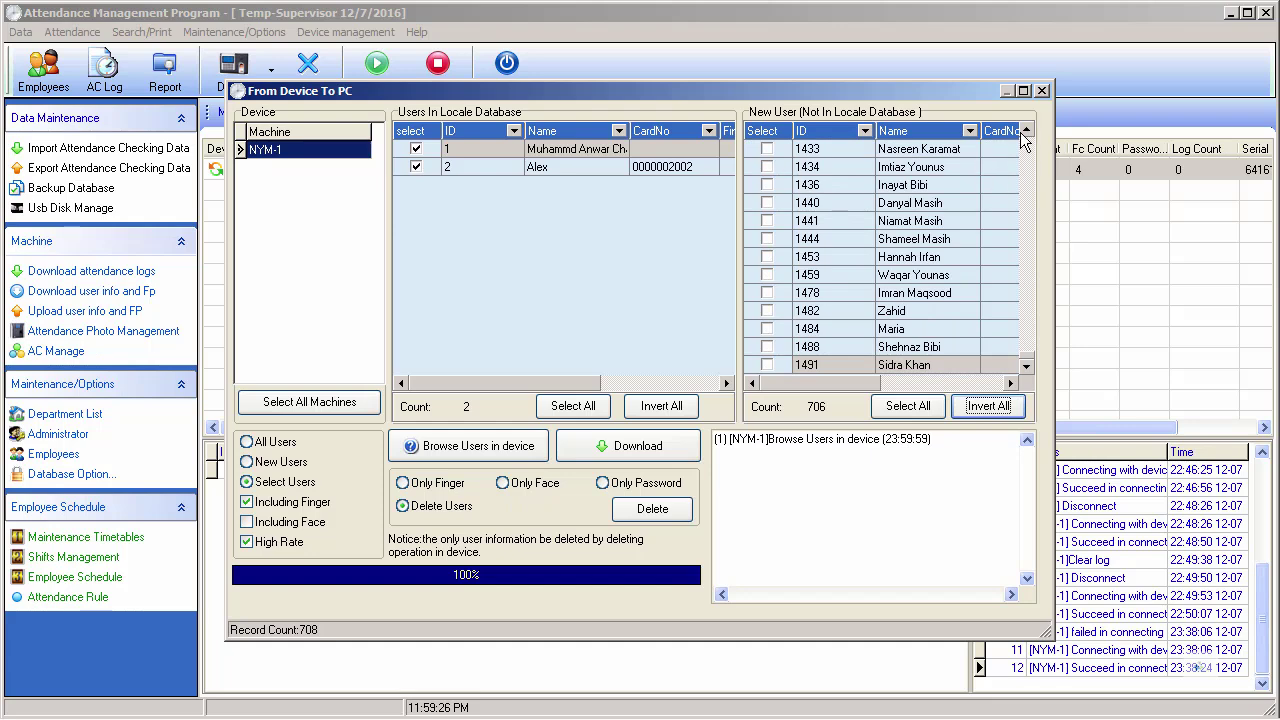
click(864, 132)
click(835, 159)
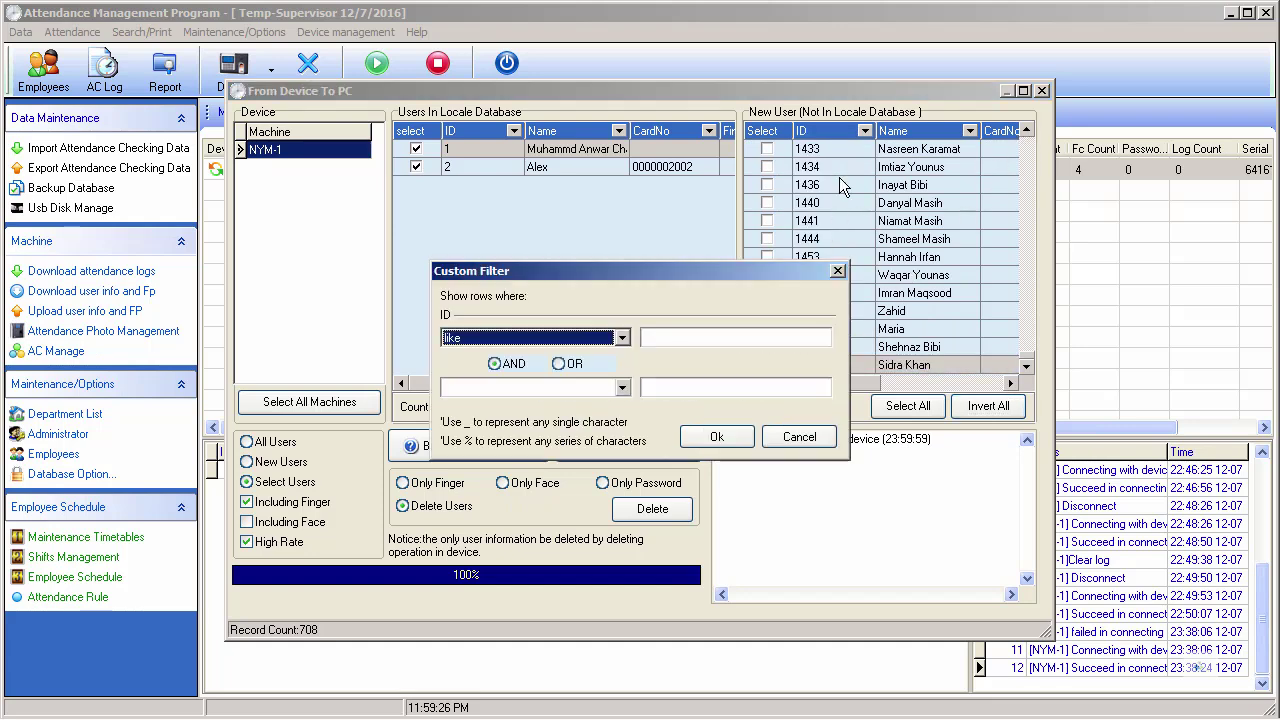
click(681, 342)
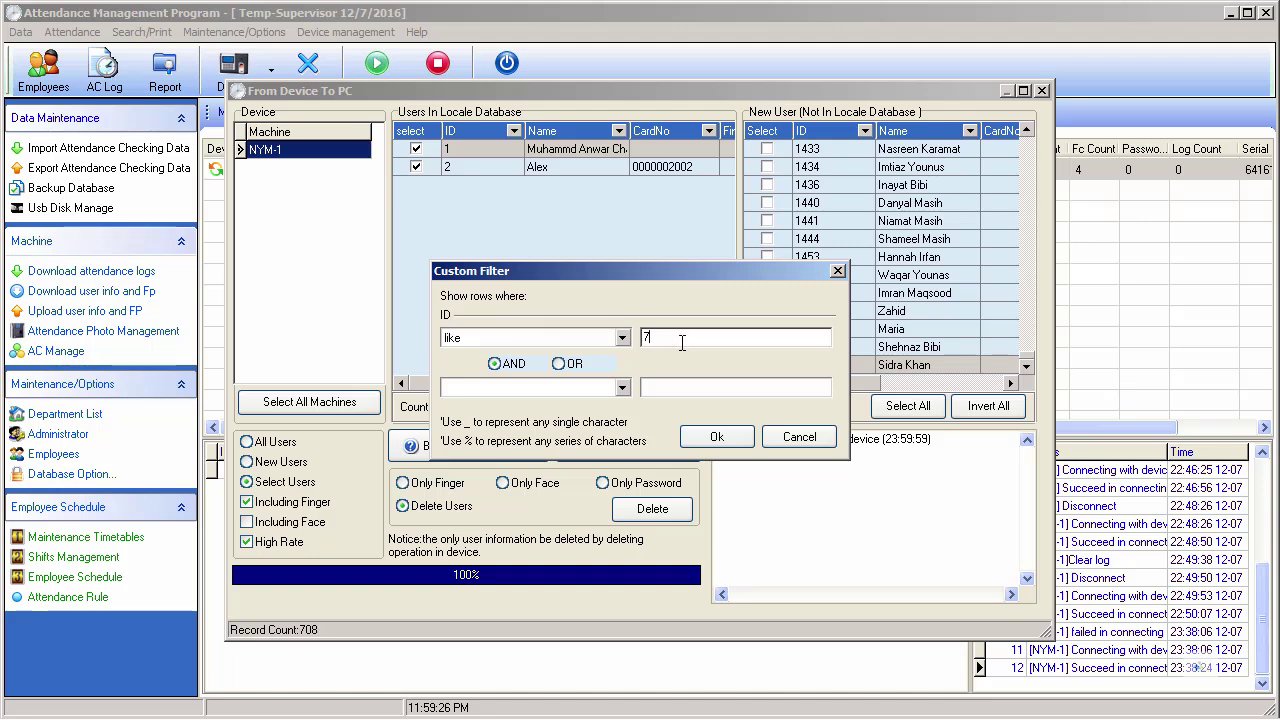
click(716, 437)
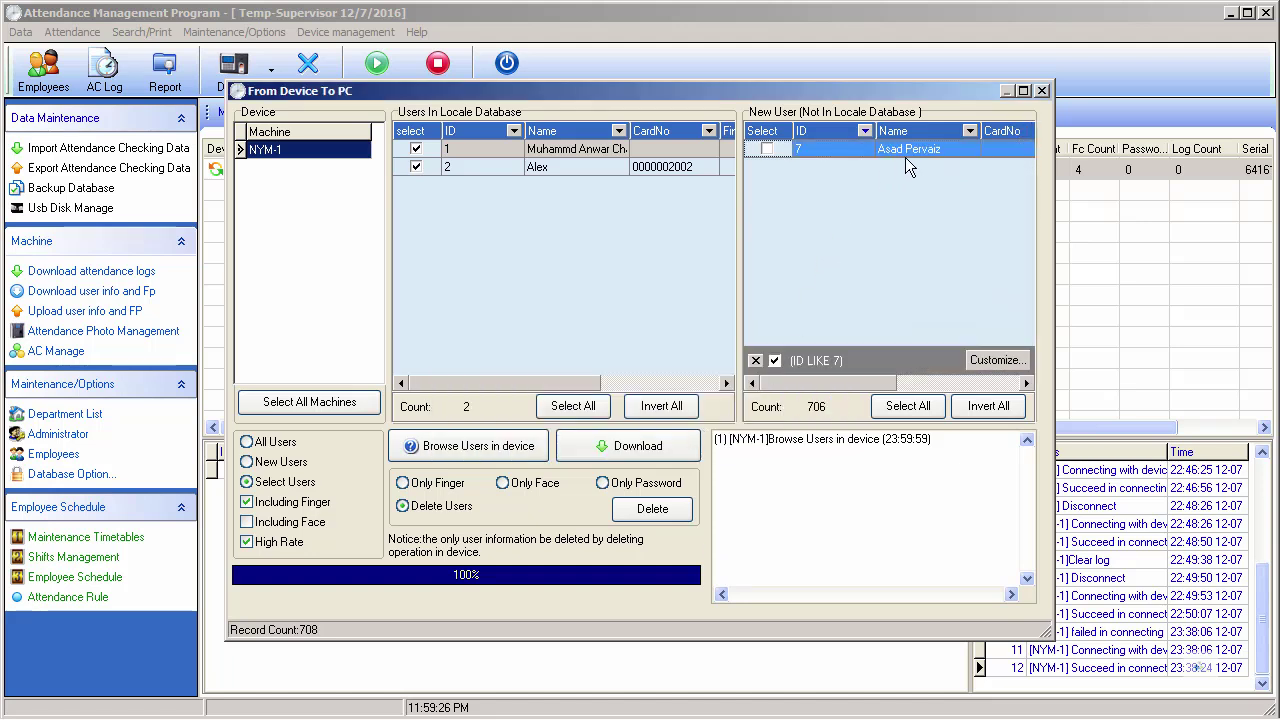
click(767, 149)
click(405, 484)
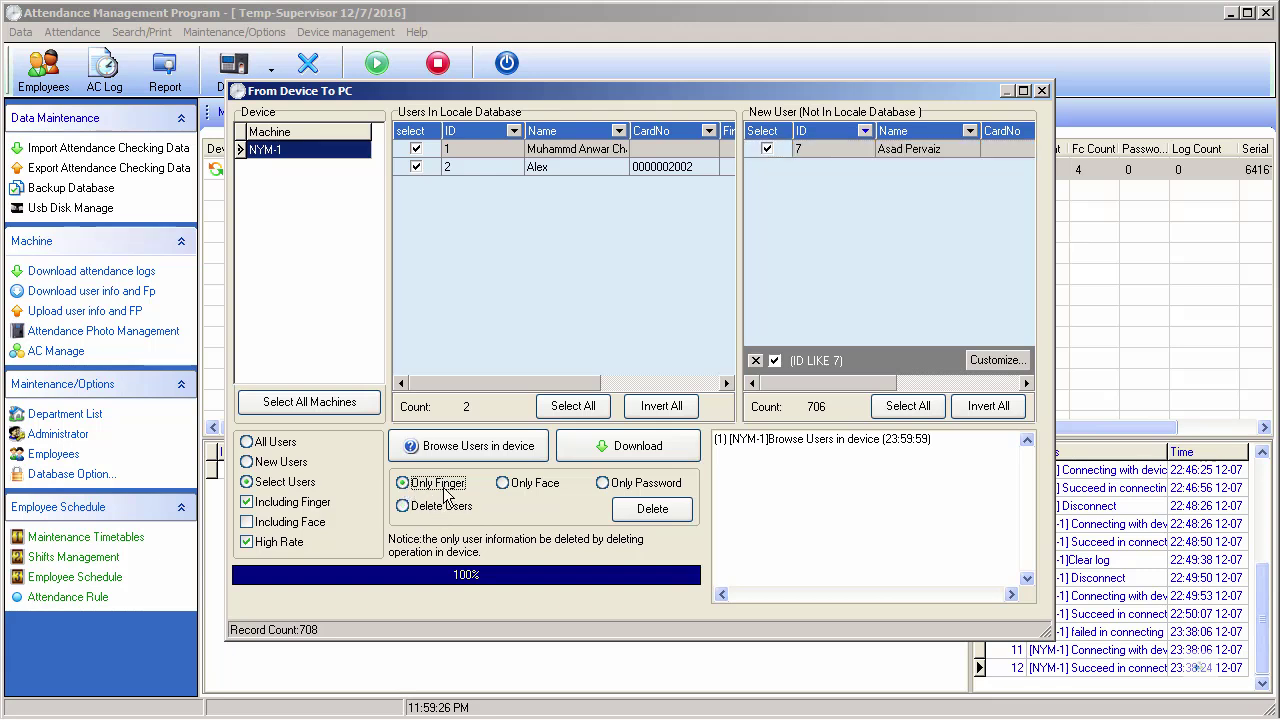
click(504, 486)
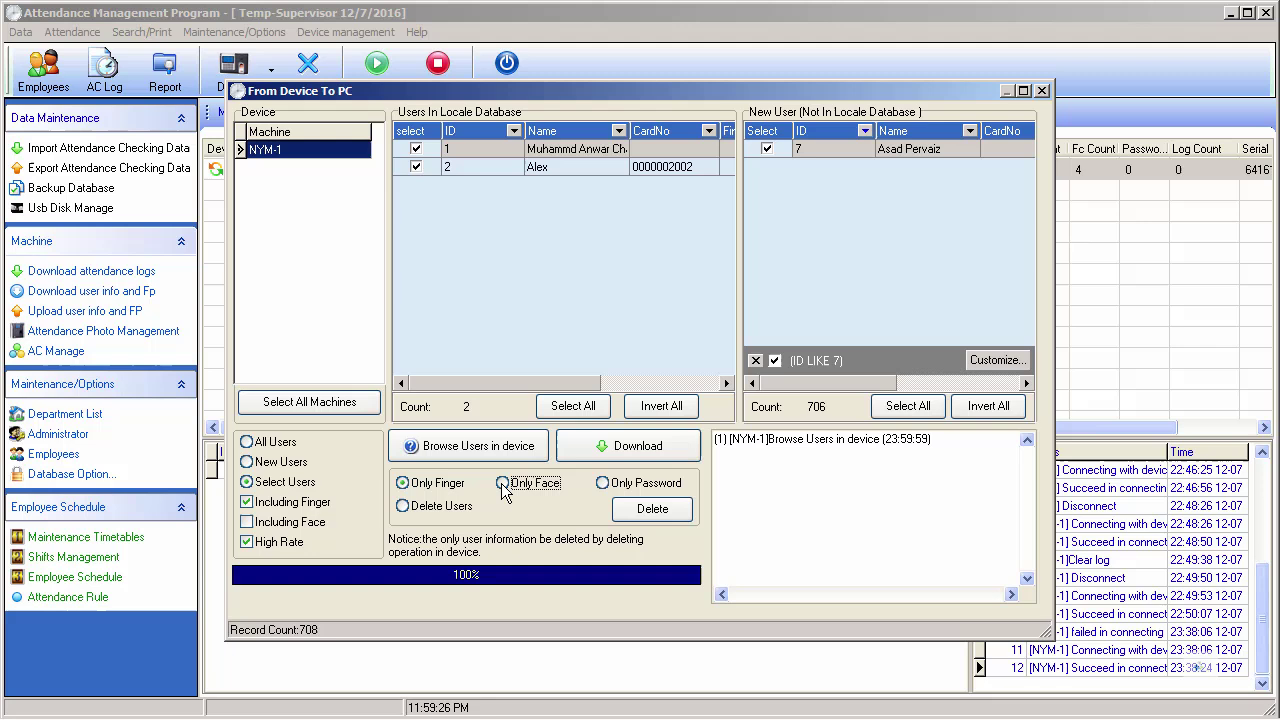
click(603, 484)
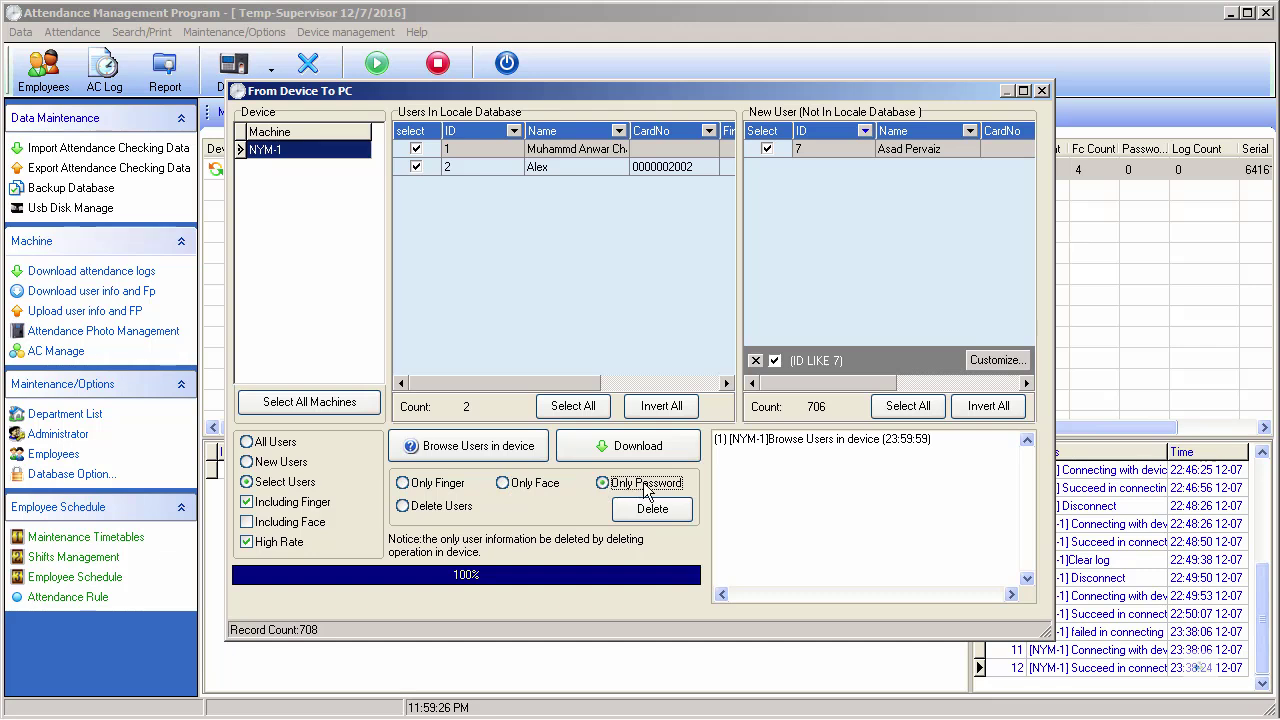
click(406, 486)
click(516, 486)
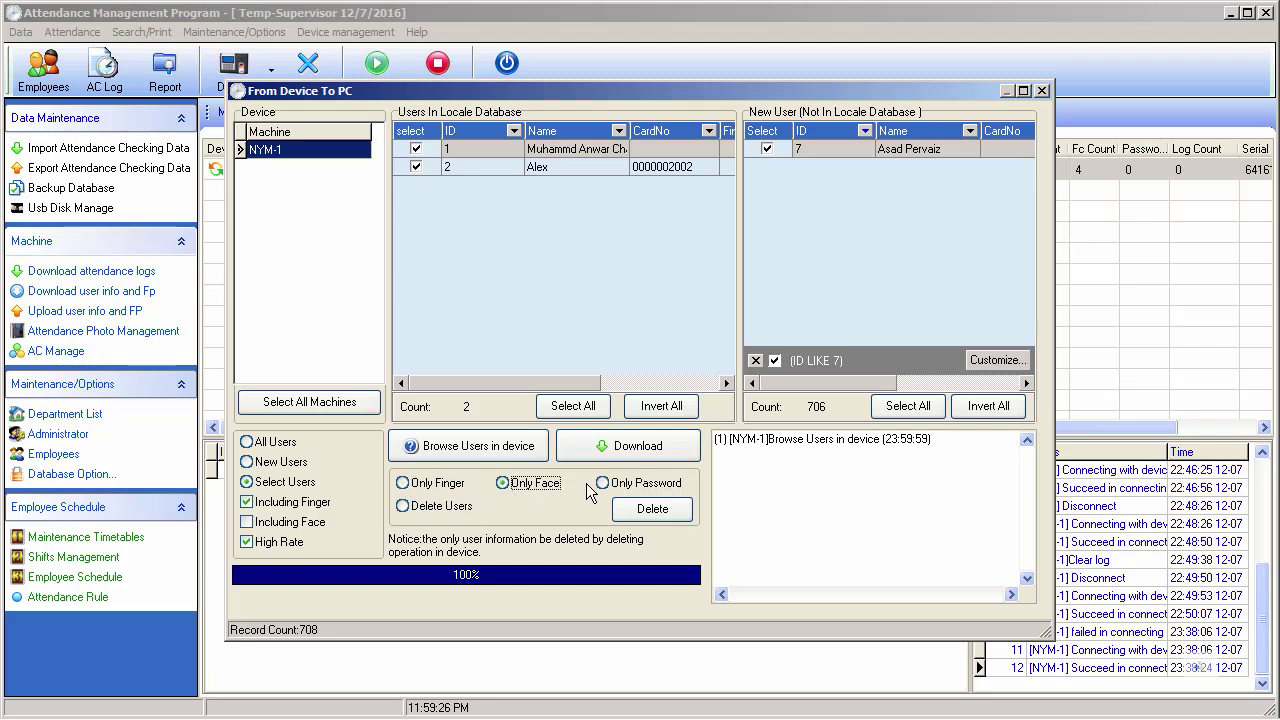
click(600, 484)
click(503, 484)
click(405, 484)
click(506, 486)
click(601, 486)
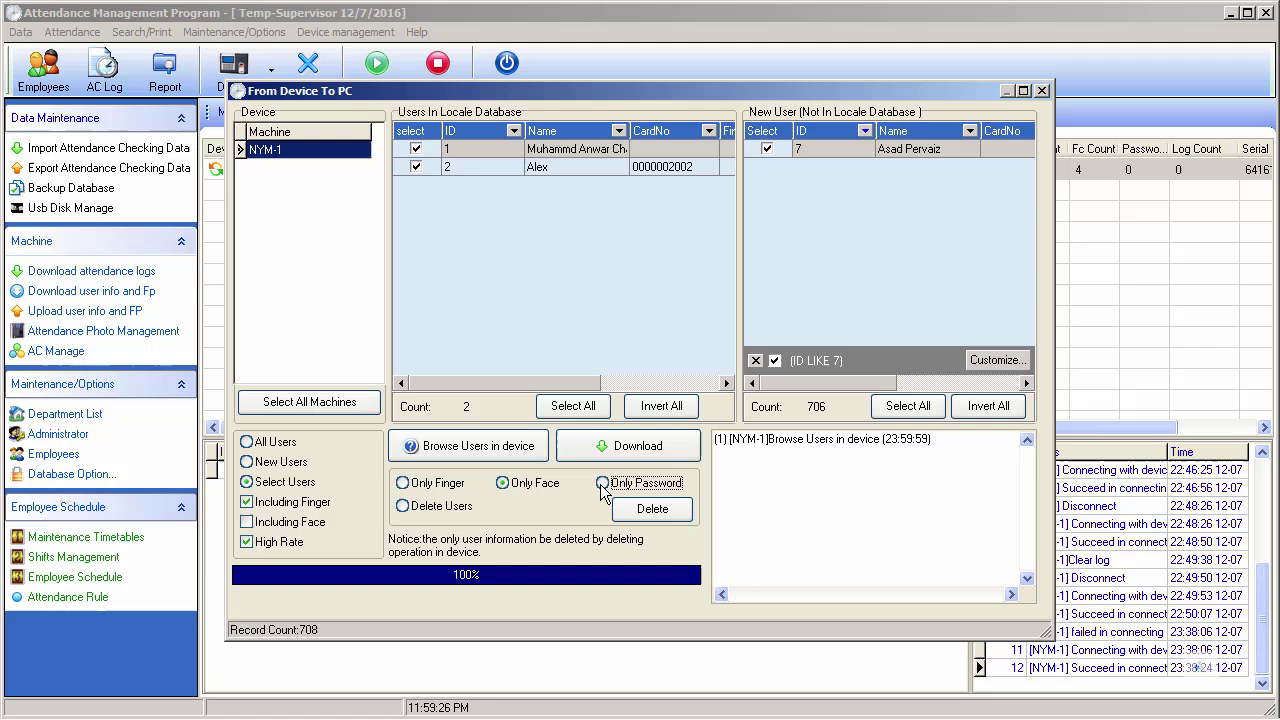
click(506, 487)
click(404, 485)
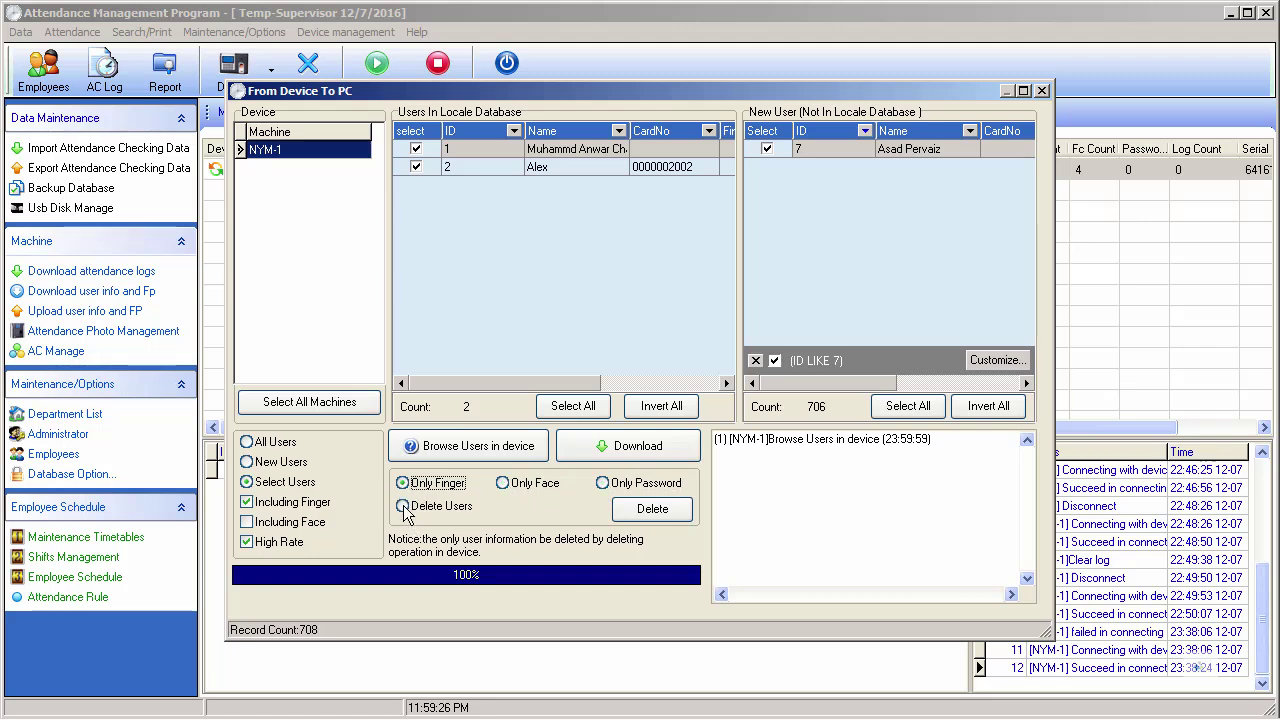
click(404, 507)
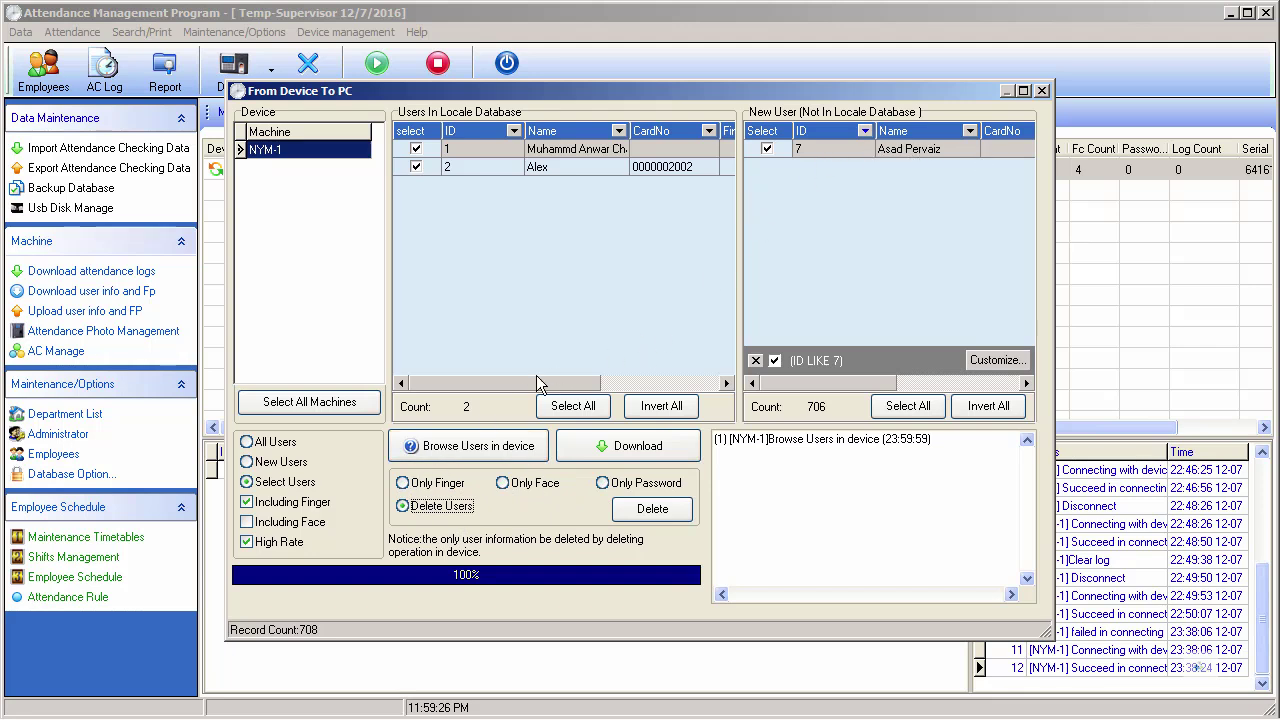
click(651, 510)
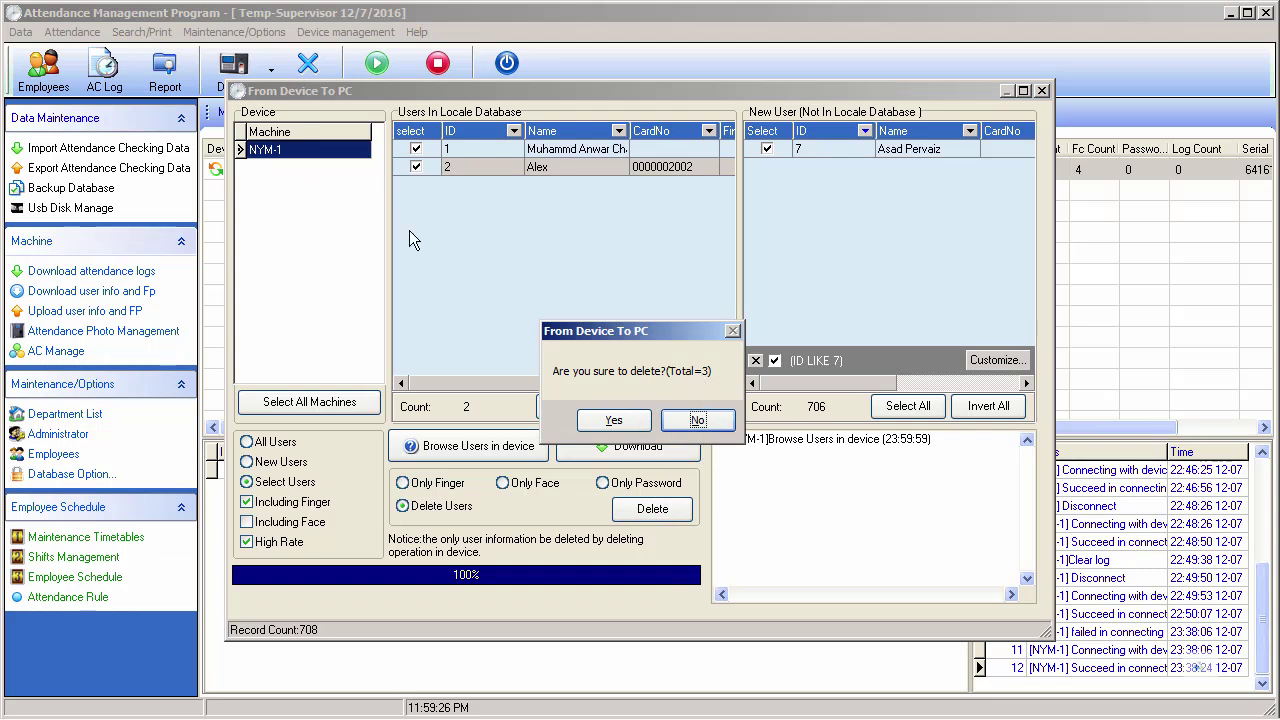
click(700, 420)
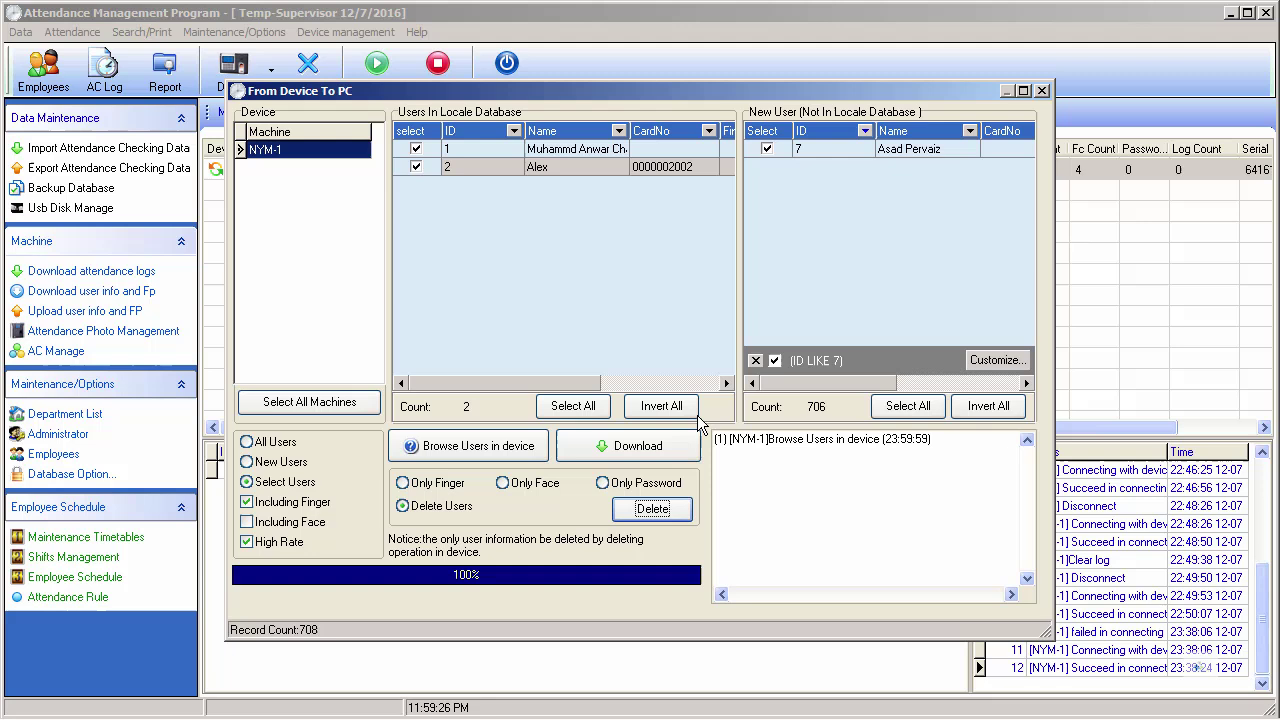
Untick local database users ID 1 and ID 2.
click(416, 150)
click(415, 167)
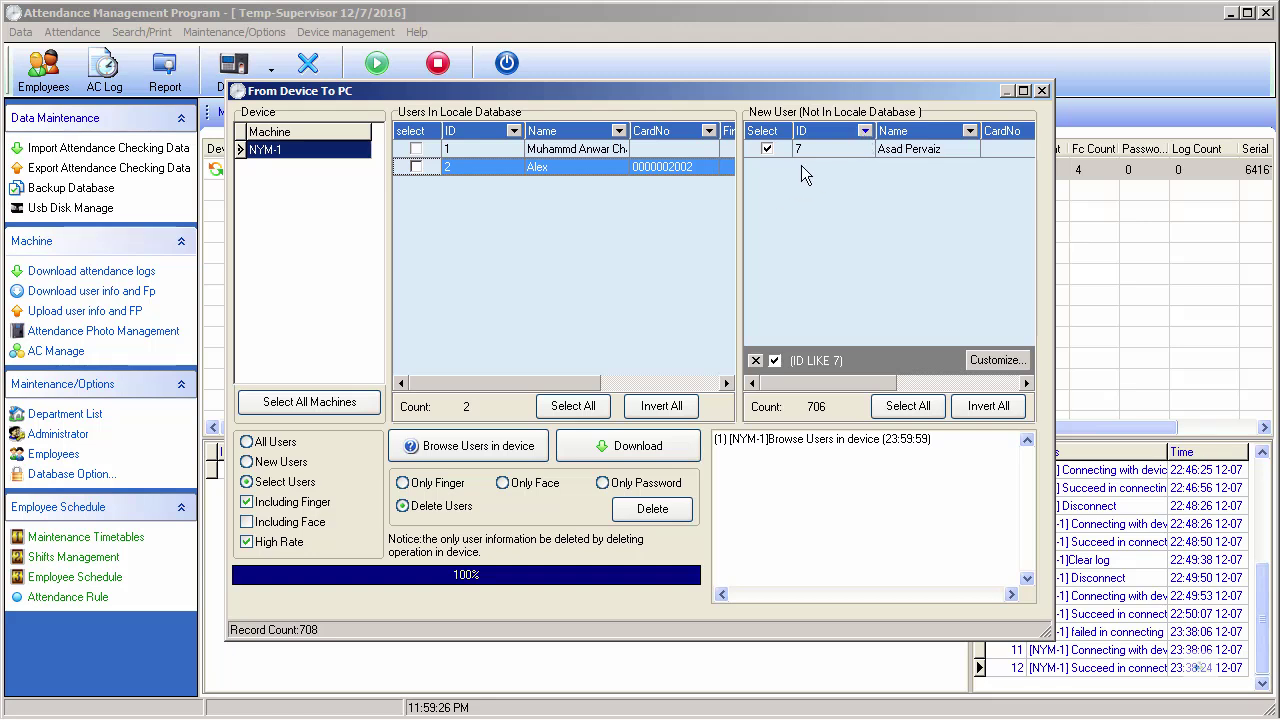
Delete the single marked user 7 from NYM-1 and confirm the deletion.
click(663, 510)
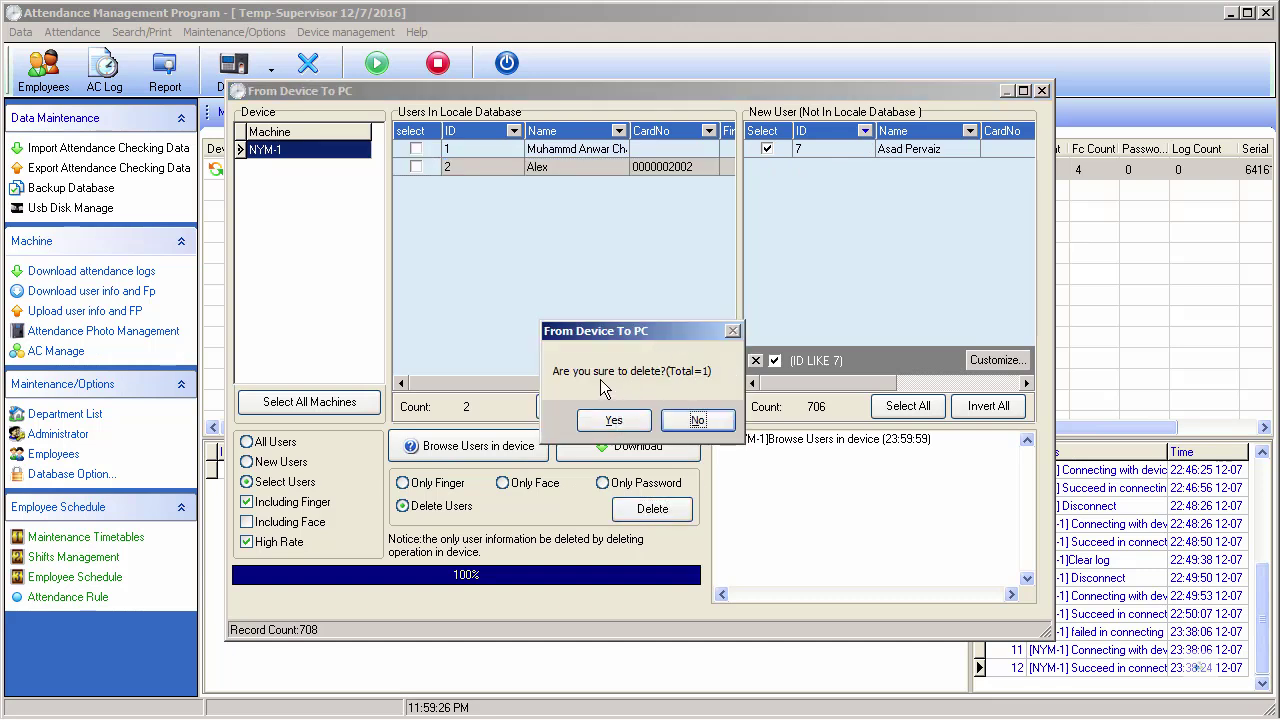
click(610, 418)
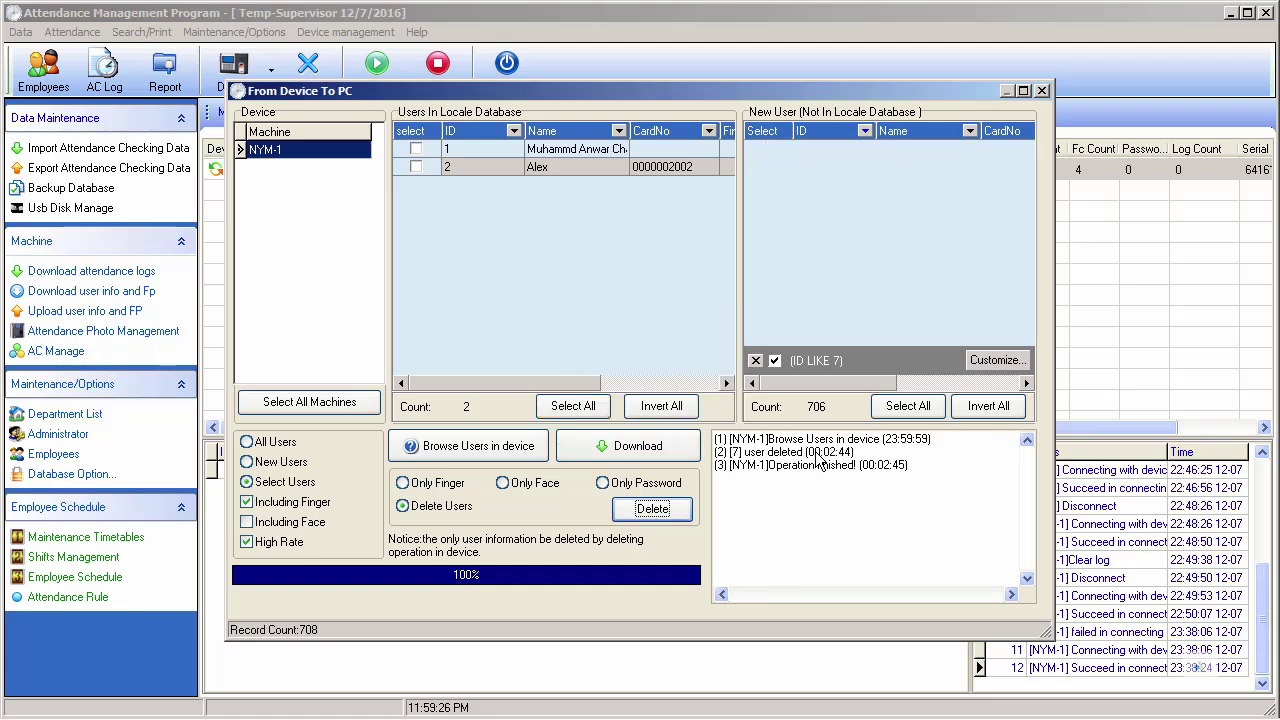
Reapply the ID like 7 filter to verify user 7 is gone.
click(864, 131)
click(842, 166)
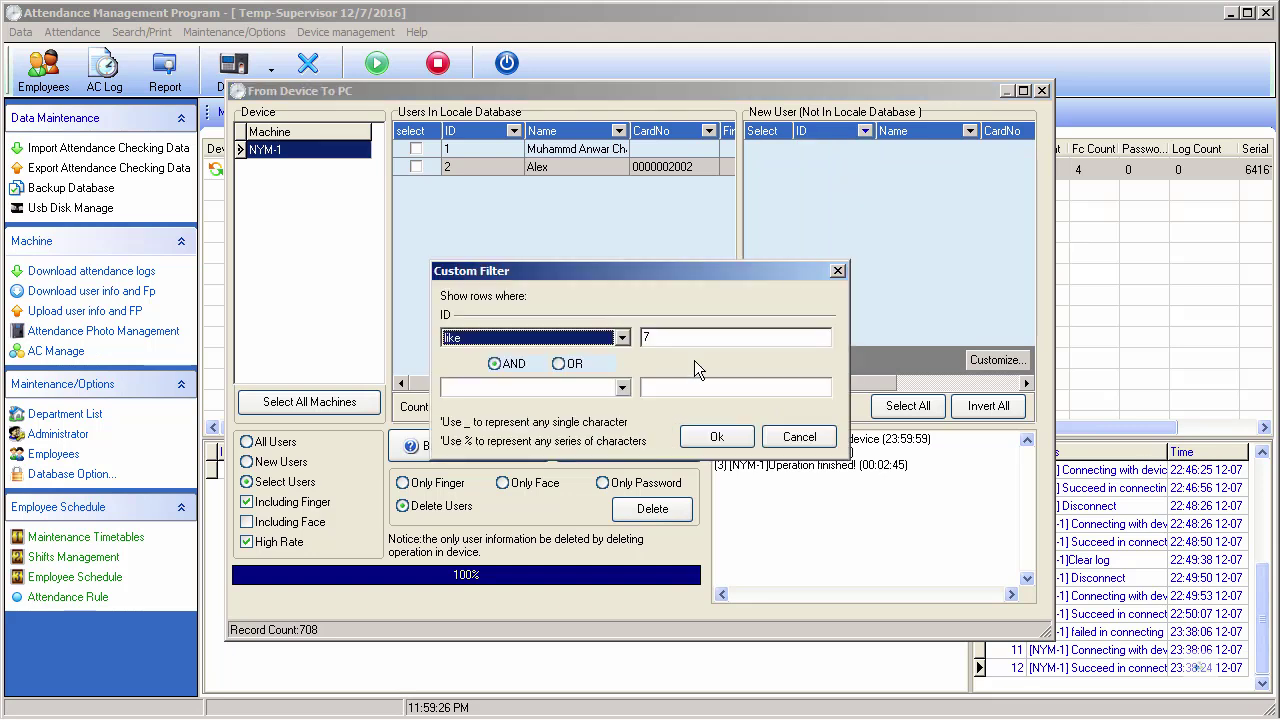
click(717, 437)
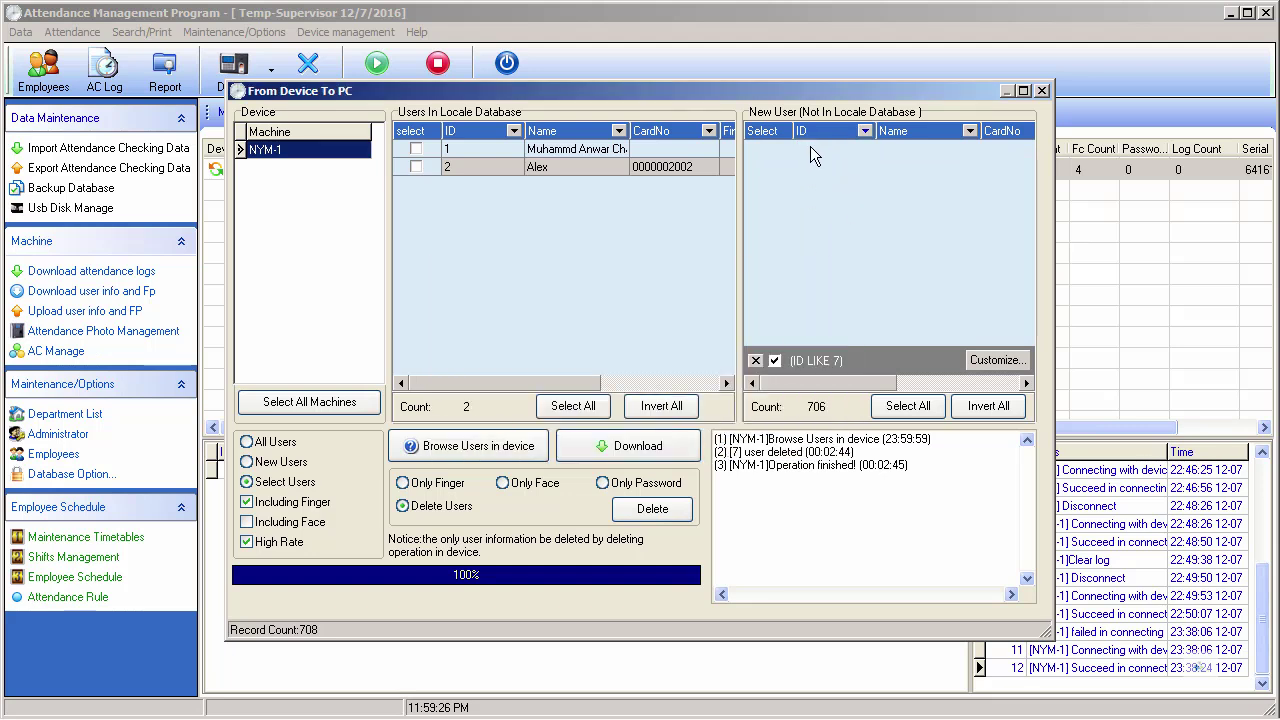
Filter new users by ID like 2, then clear the filter.
click(865, 131)
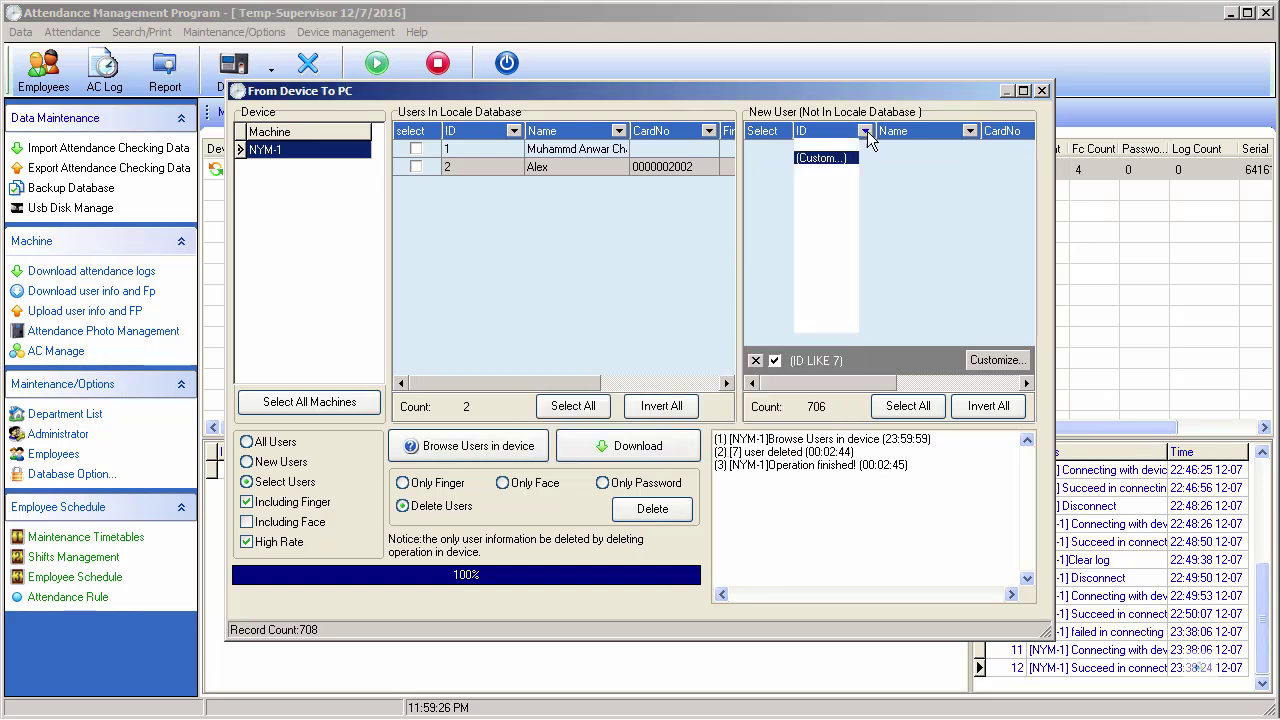
click(822, 158)
click(724, 332)
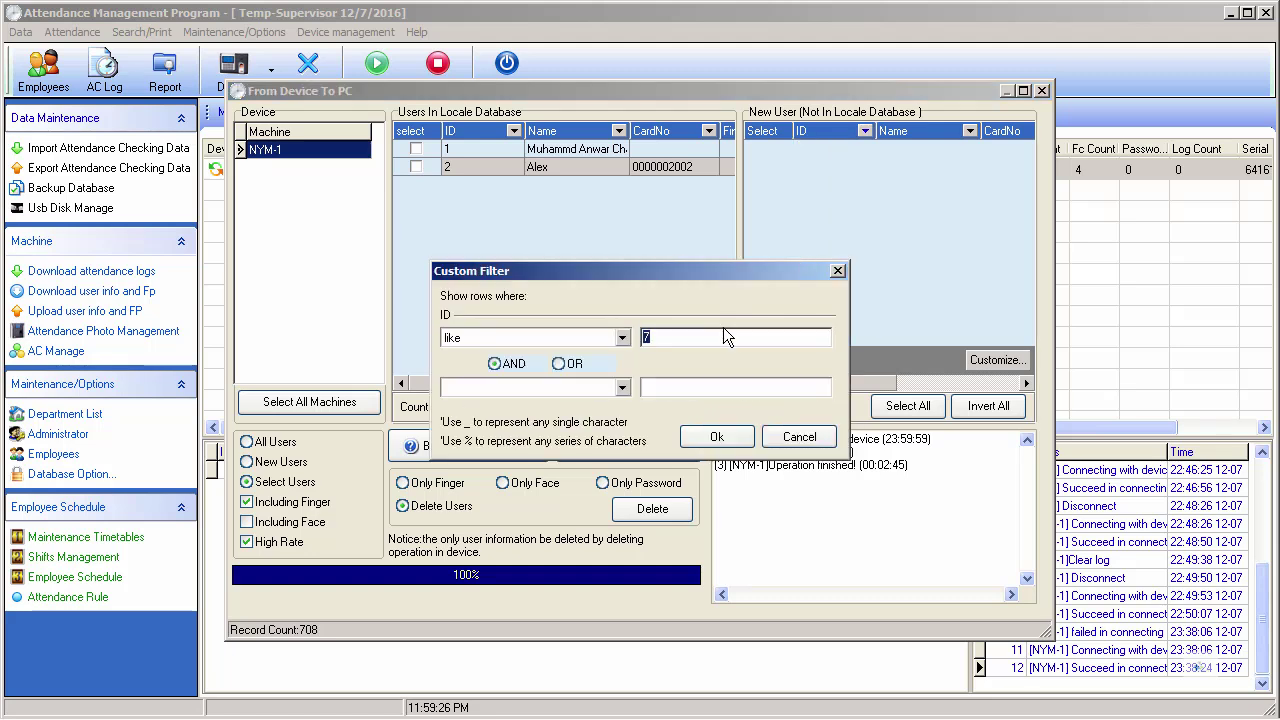
text(2)
click(738, 441)
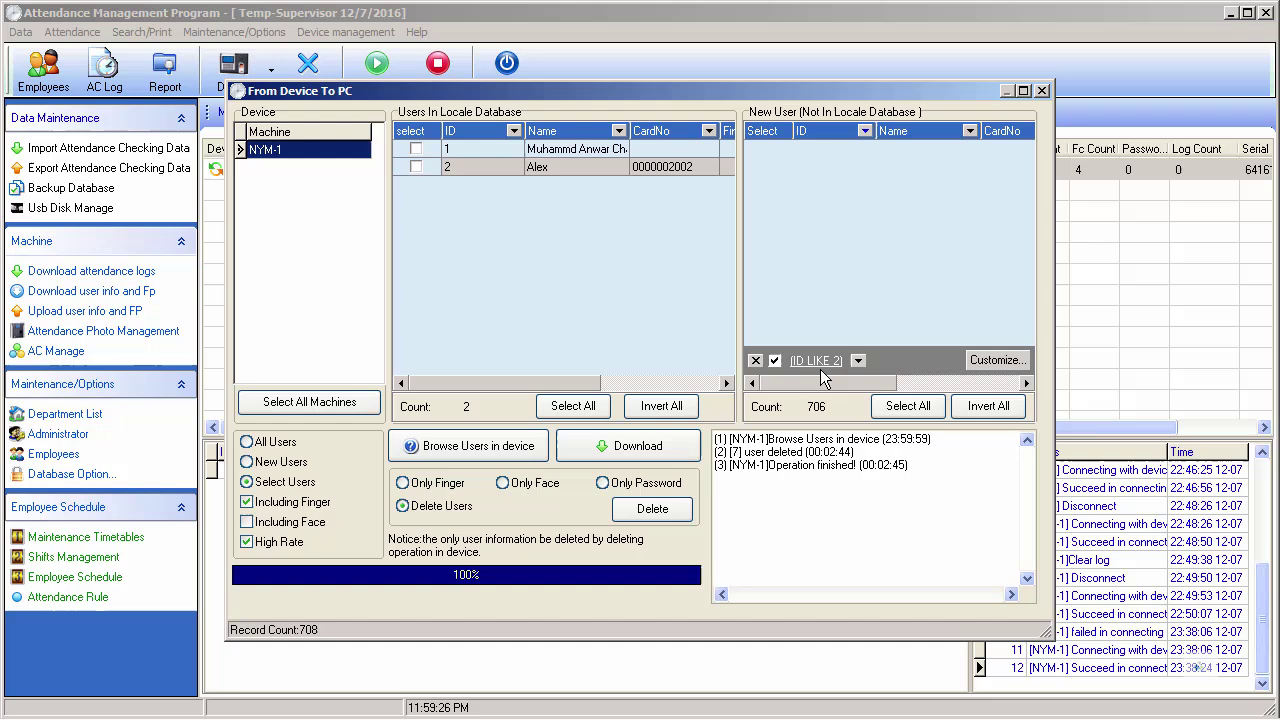
click(756, 360)
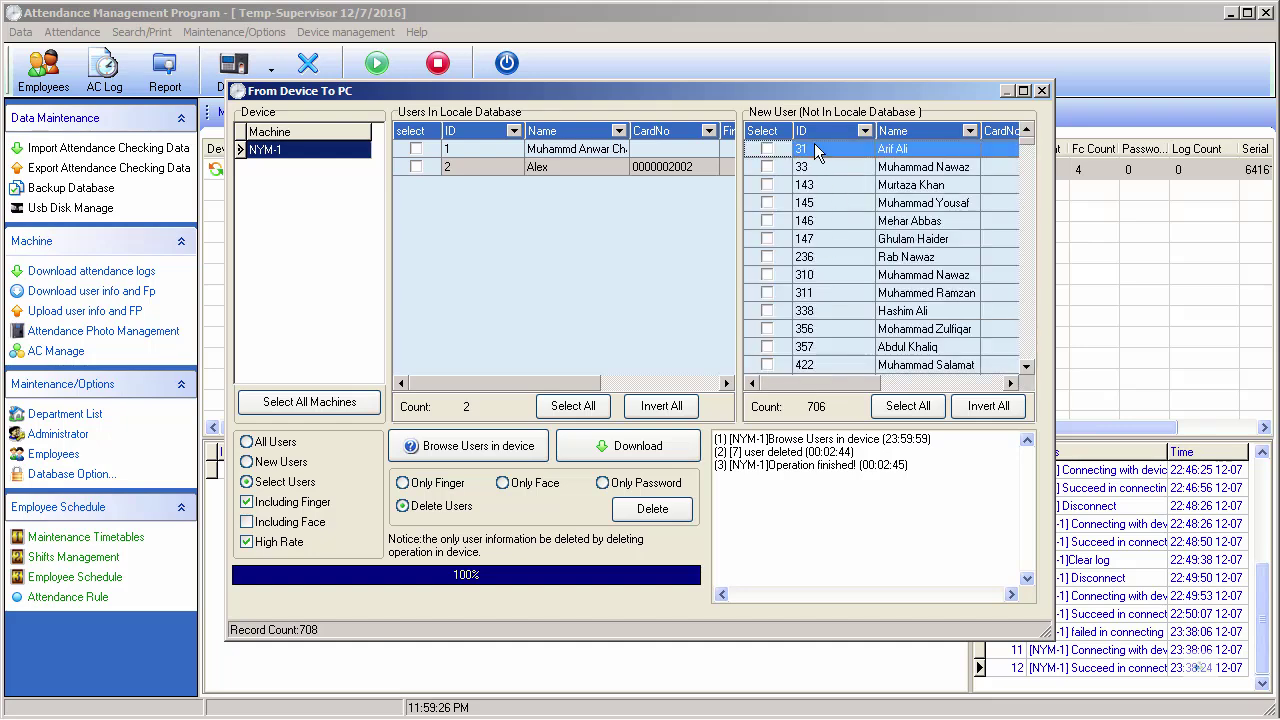
Filter the new-user list by ID like 2002.
click(865, 131)
click(815, 161)
click(722, 336)
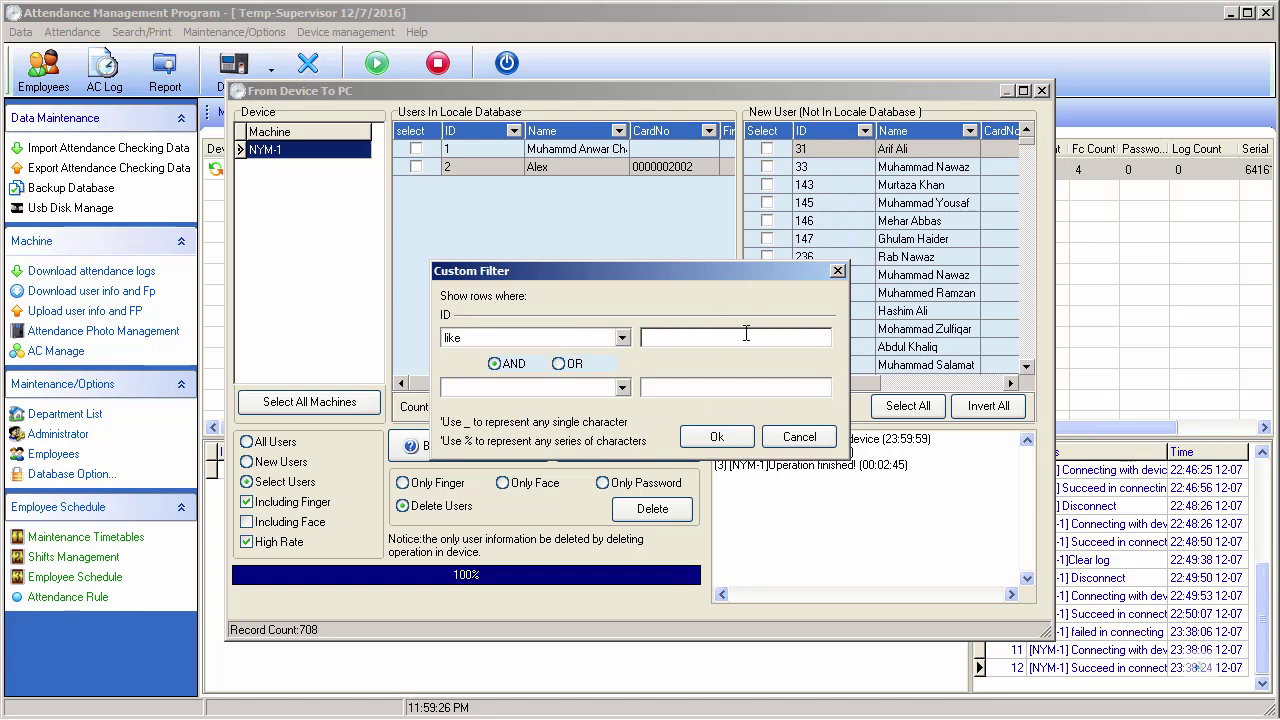
text(2002)
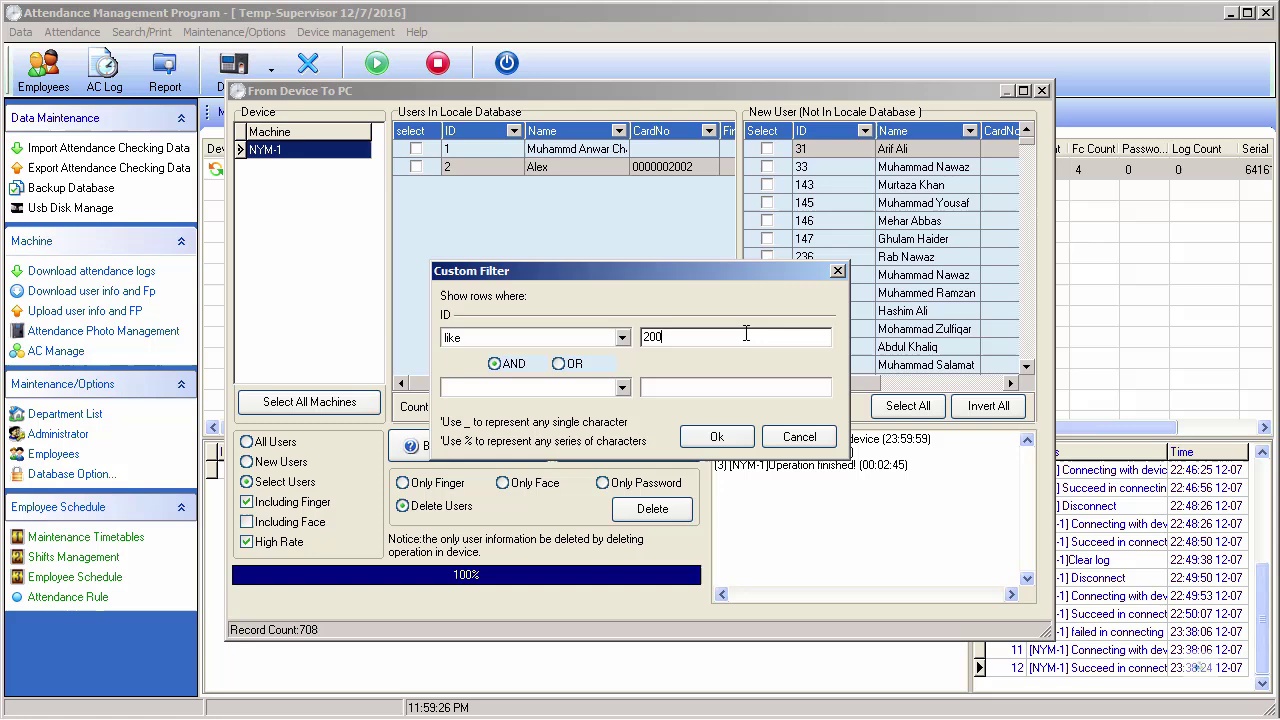
click(711, 437)
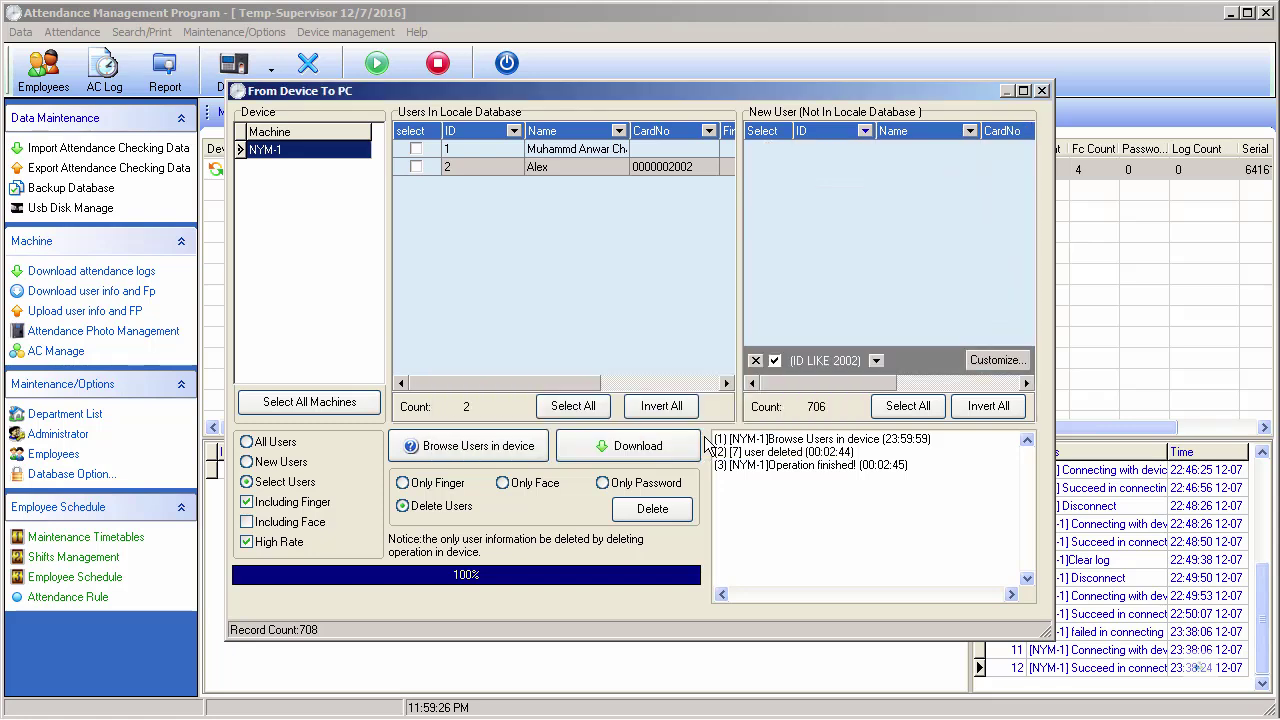
Change the ID filter back to like 2, then clear it to list all users.
click(863, 134)
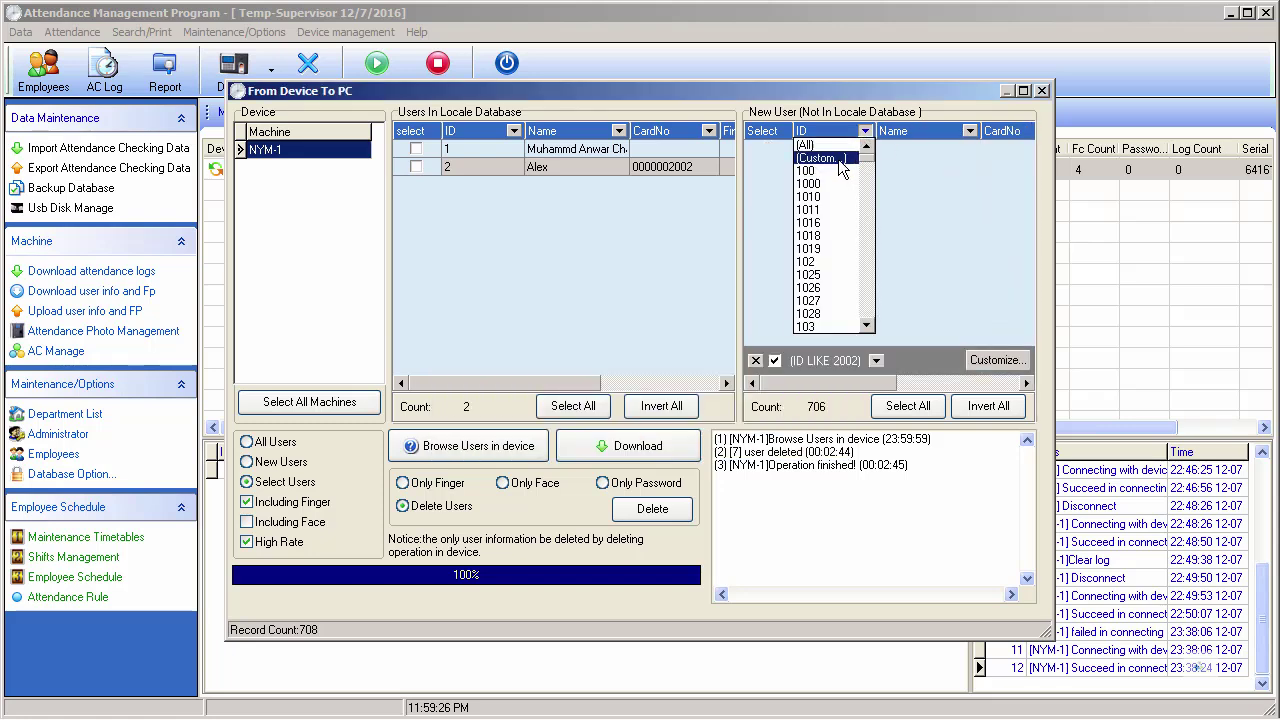
click(822, 158)
key(Tab)
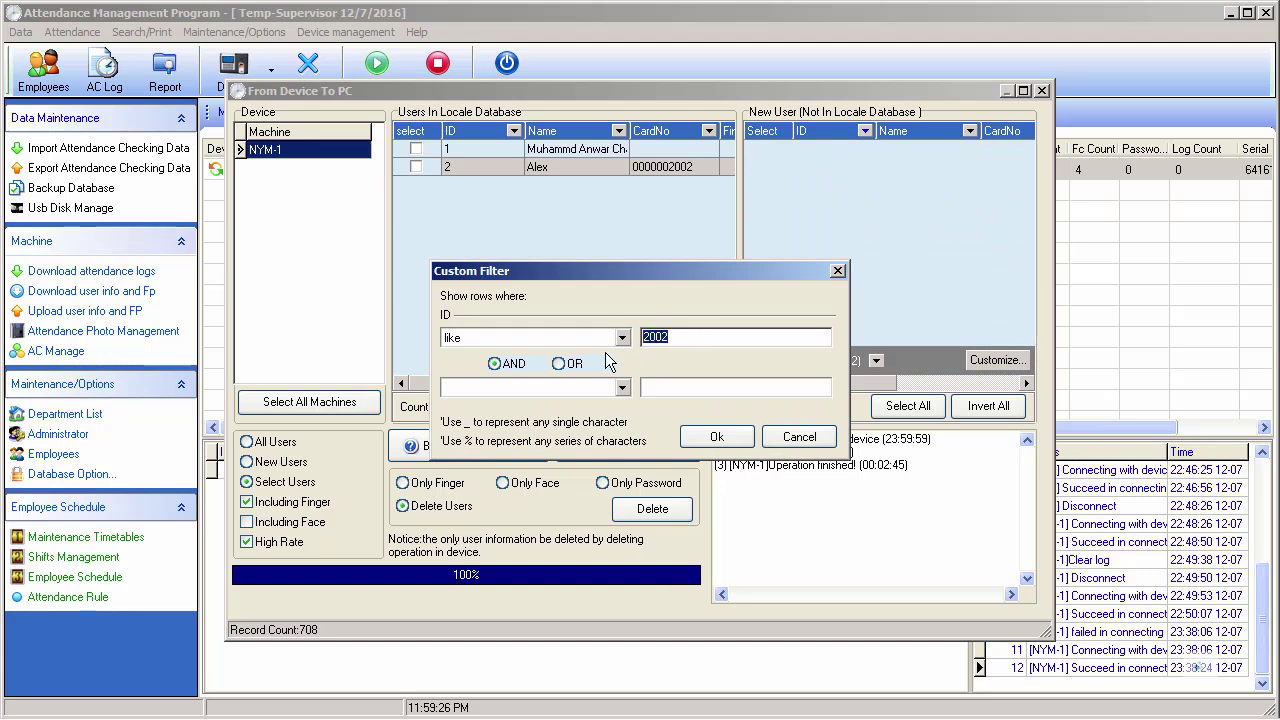
text(2)
click(716, 437)
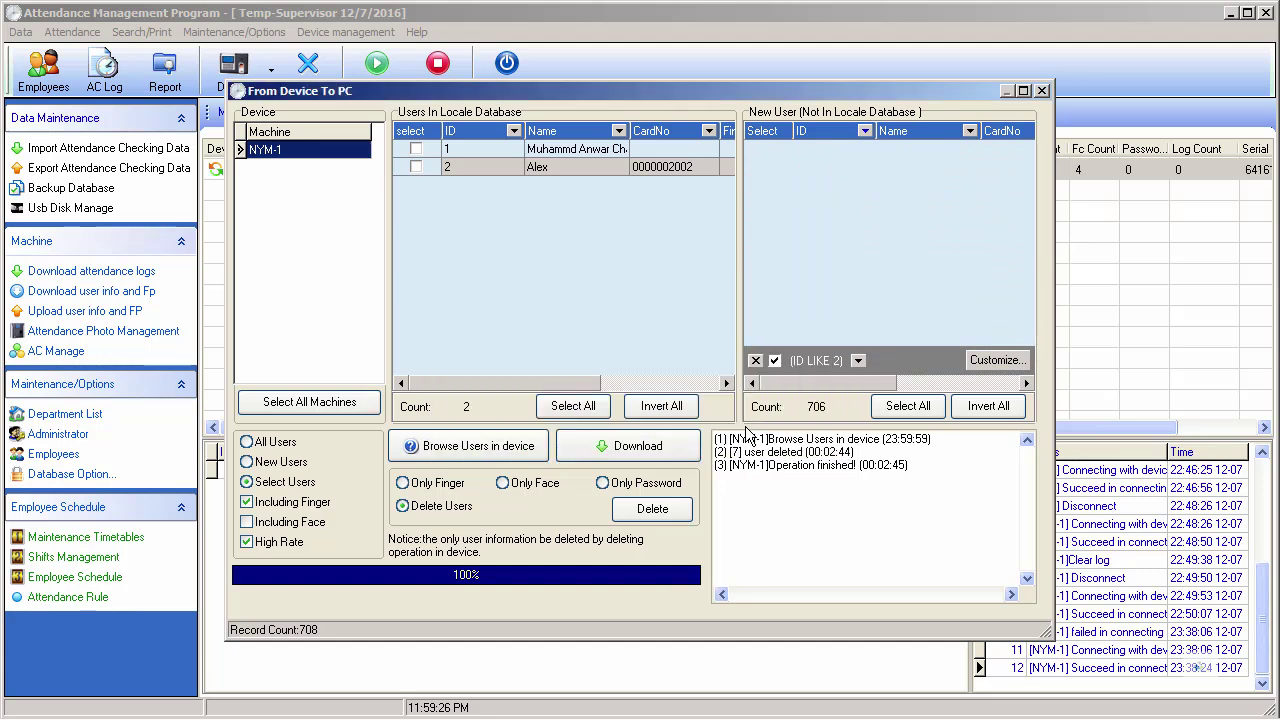
click(756, 360)
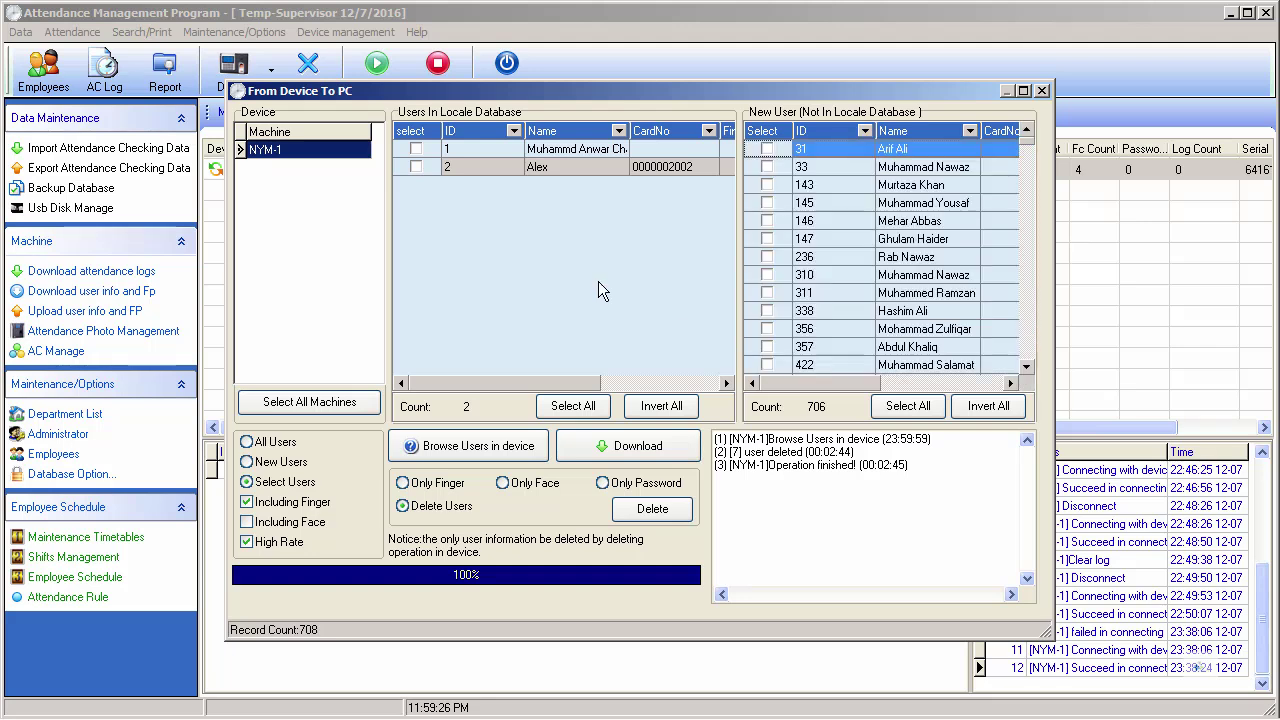
click(674, 172)
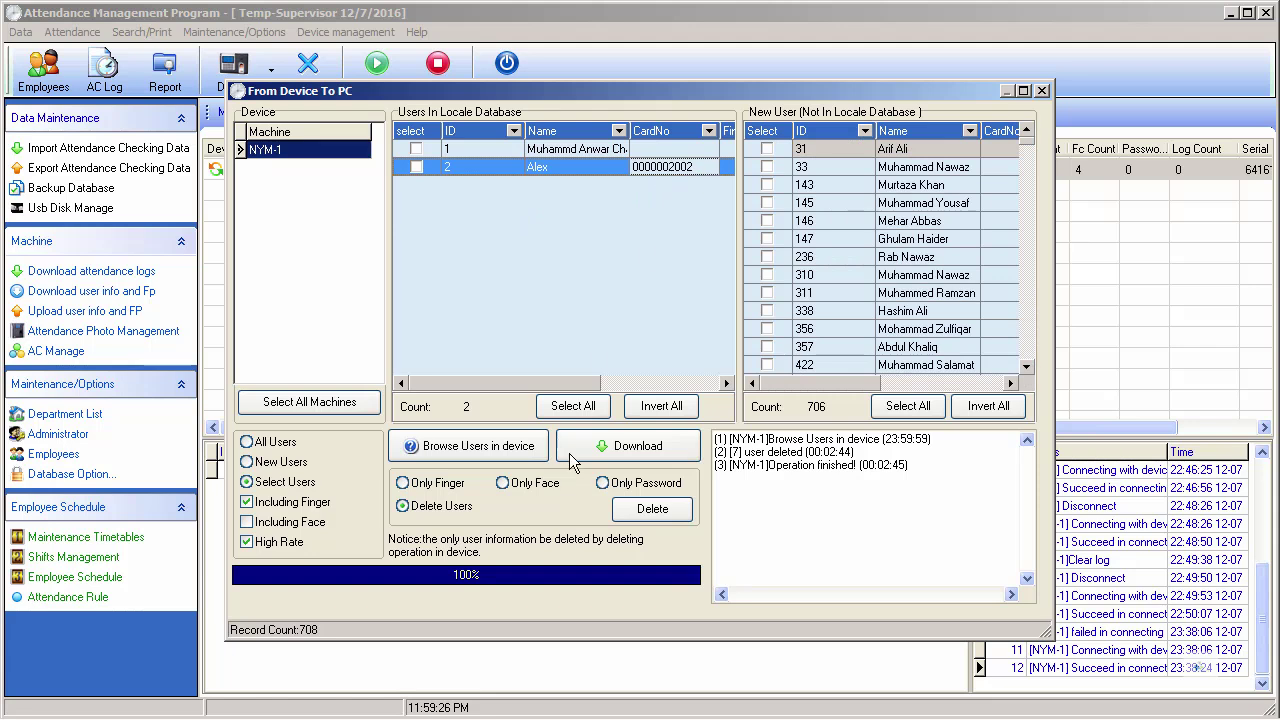
drag(586, 382, 721, 378)
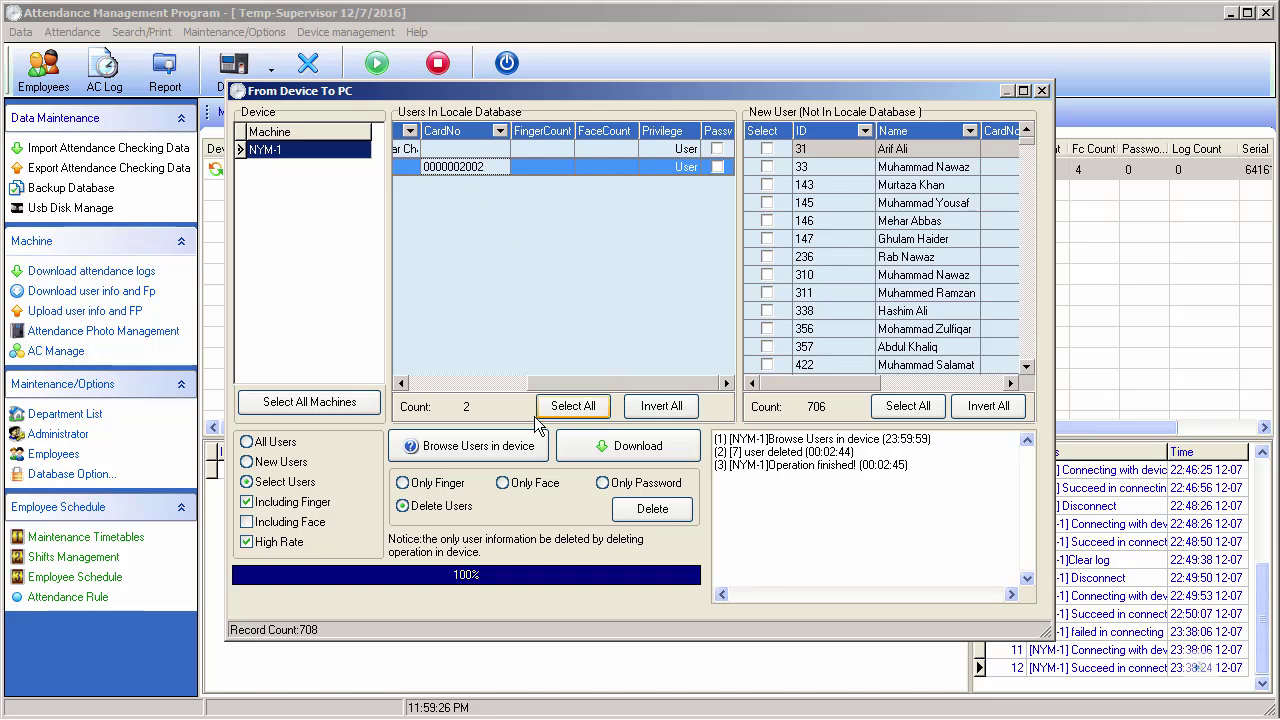
click(864, 131)
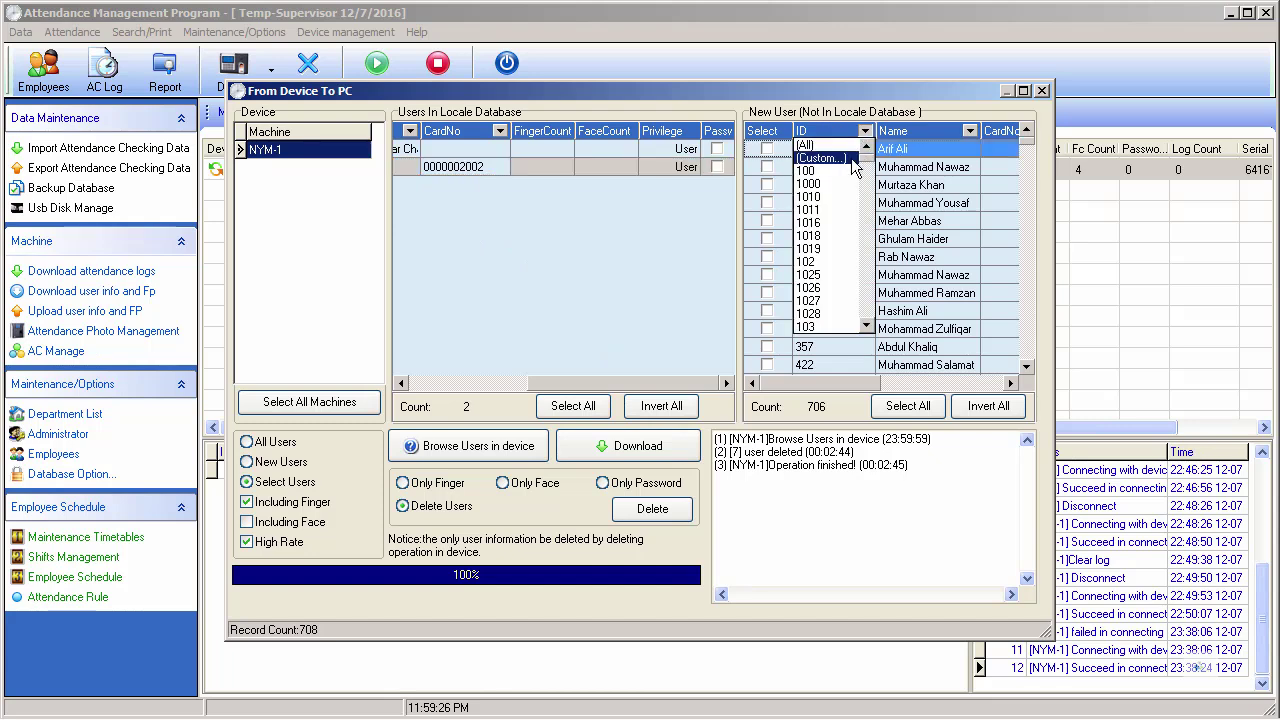
click(843, 160)
click(748, 337)
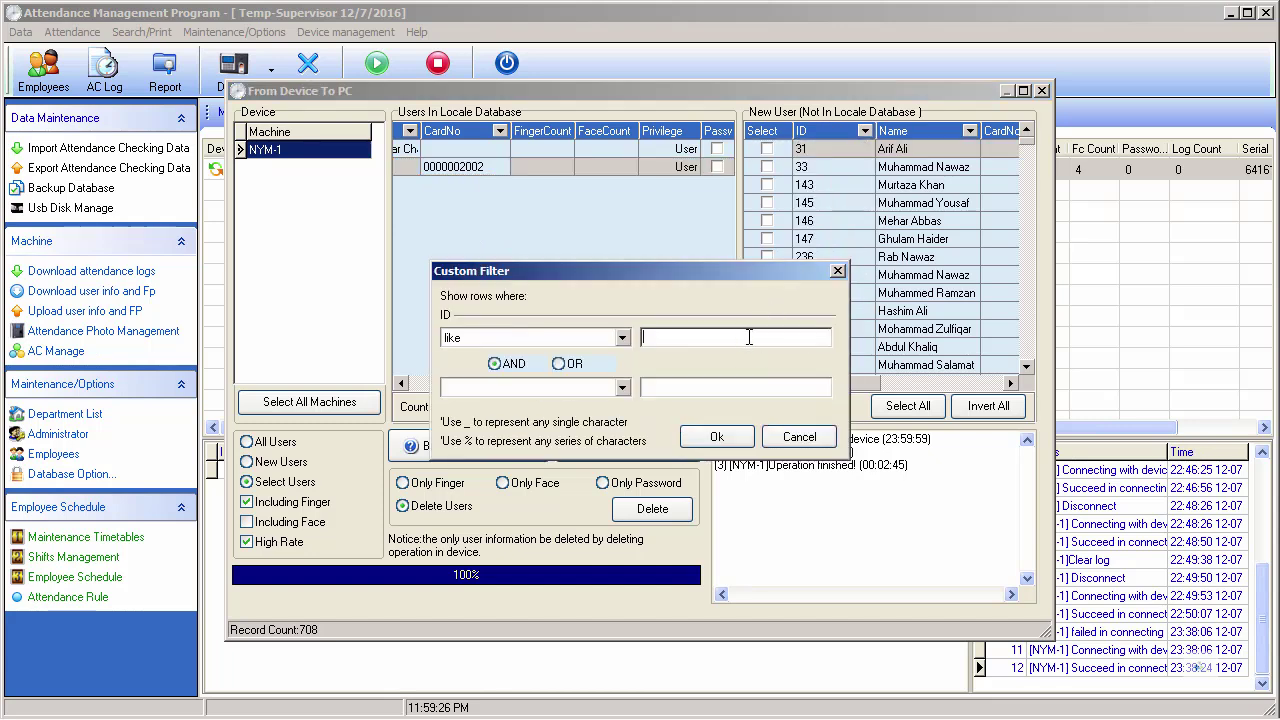
text(0000002002)
click(720, 437)
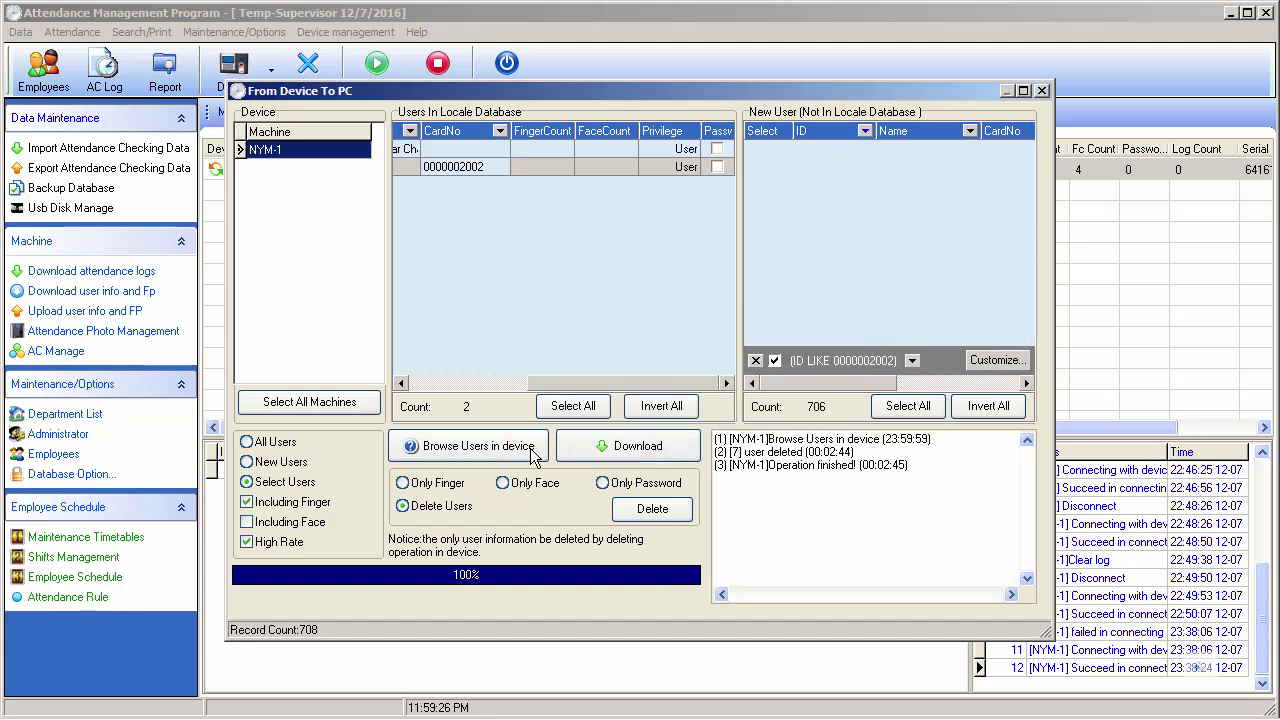
click(865, 131)
click(829, 146)
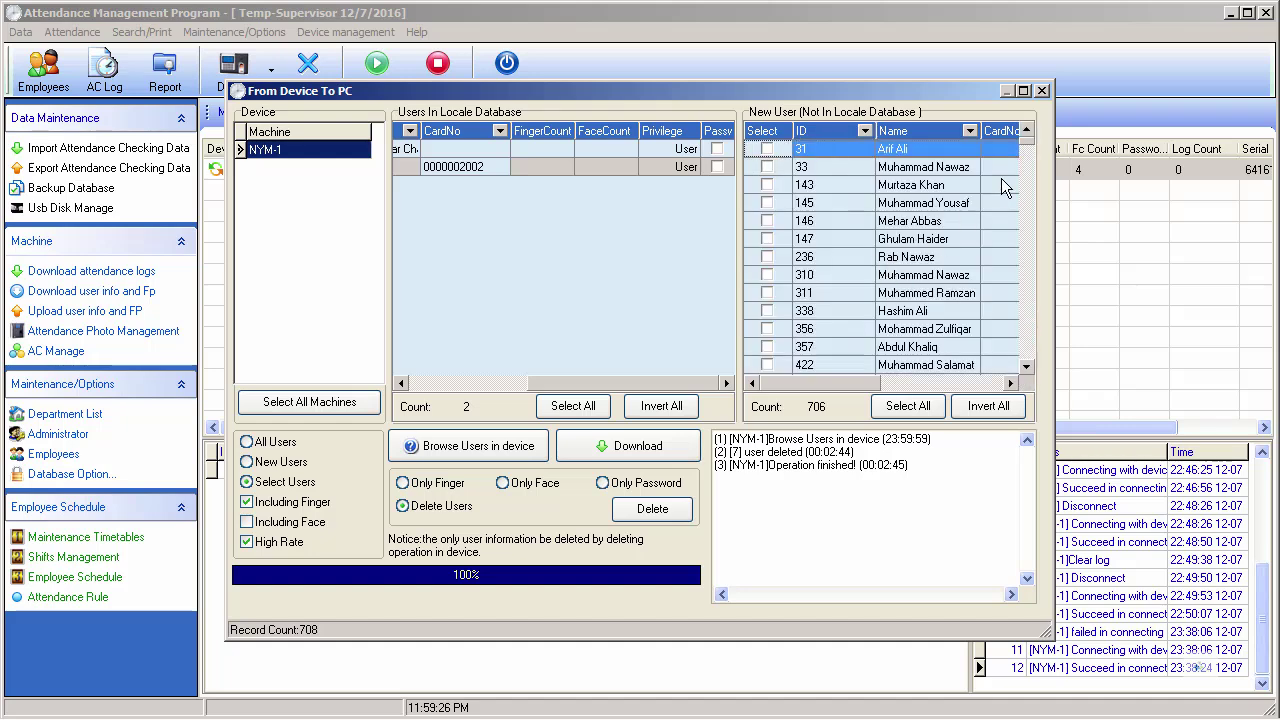
click(1030, 160)
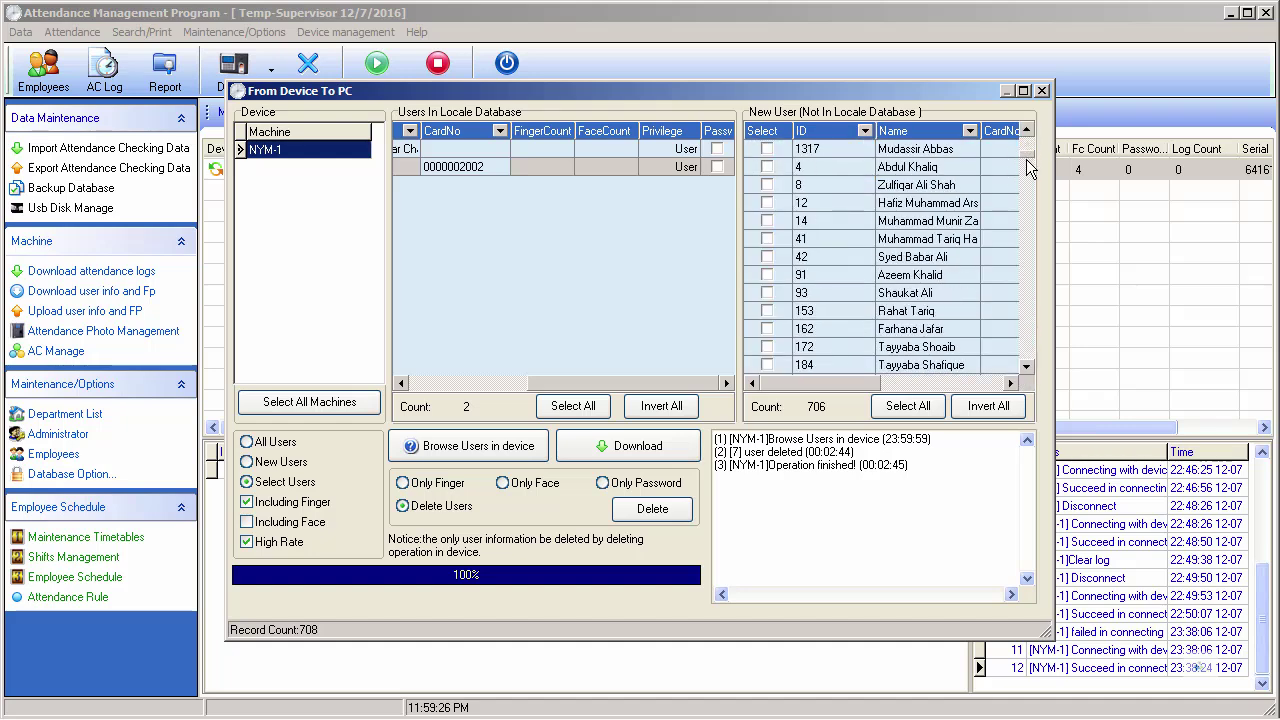
click(1030, 160)
click(969, 132)
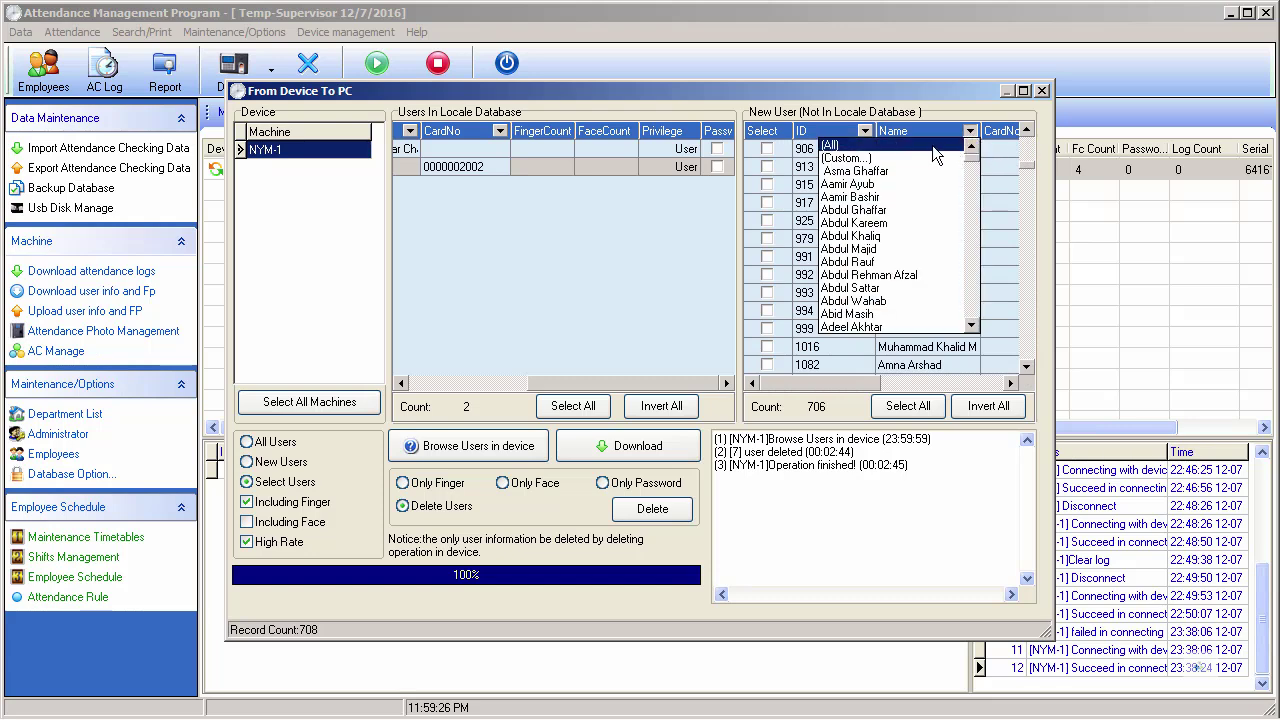
click(920, 160)
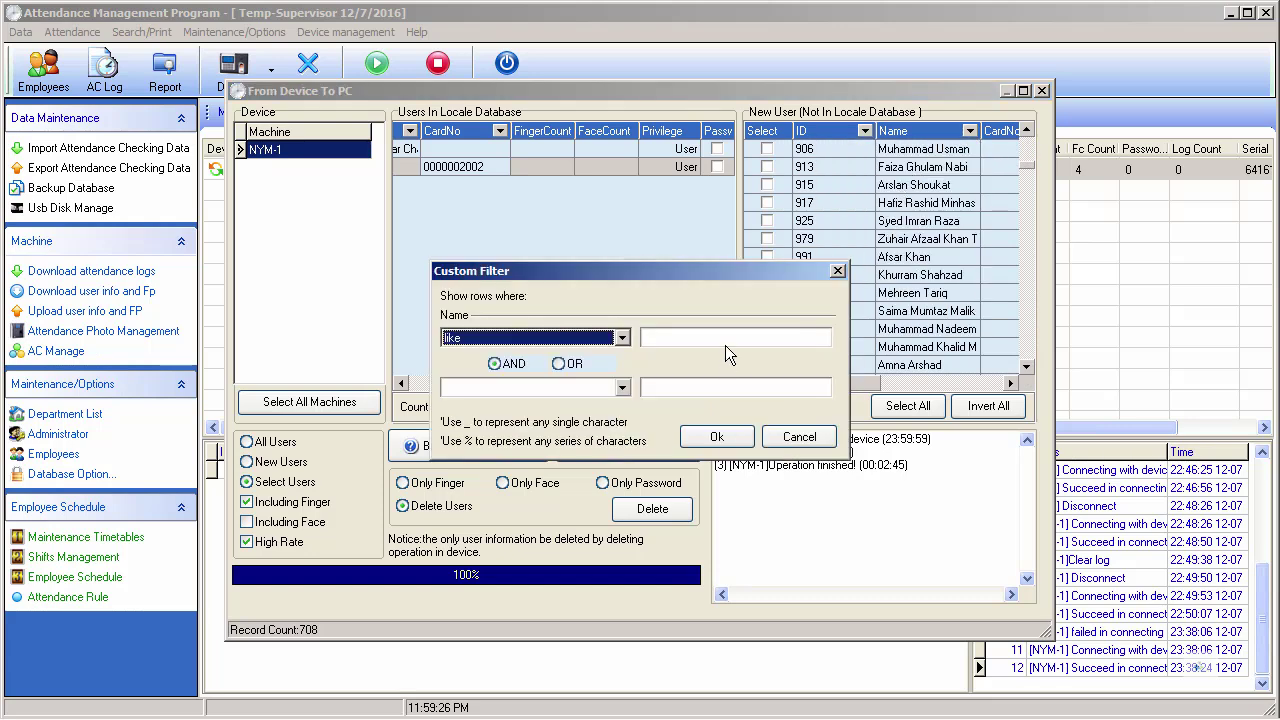
click(729, 340)
text(alwe)
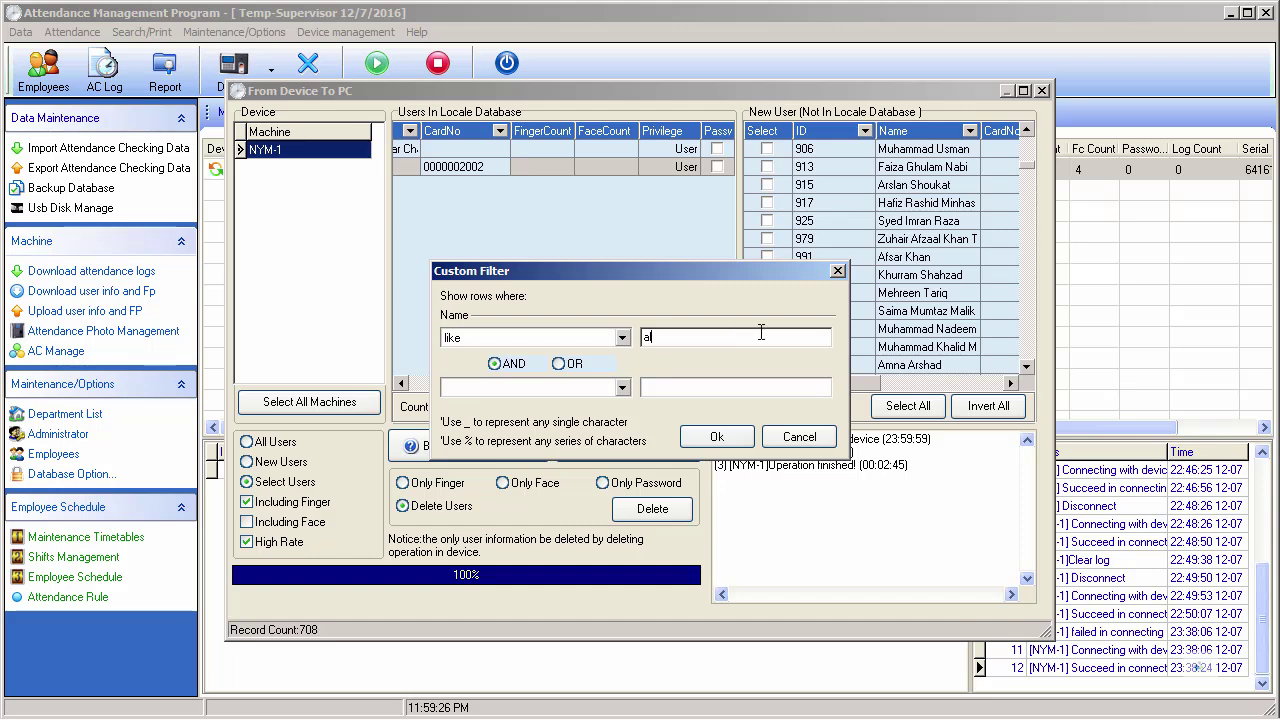
click(727, 437)
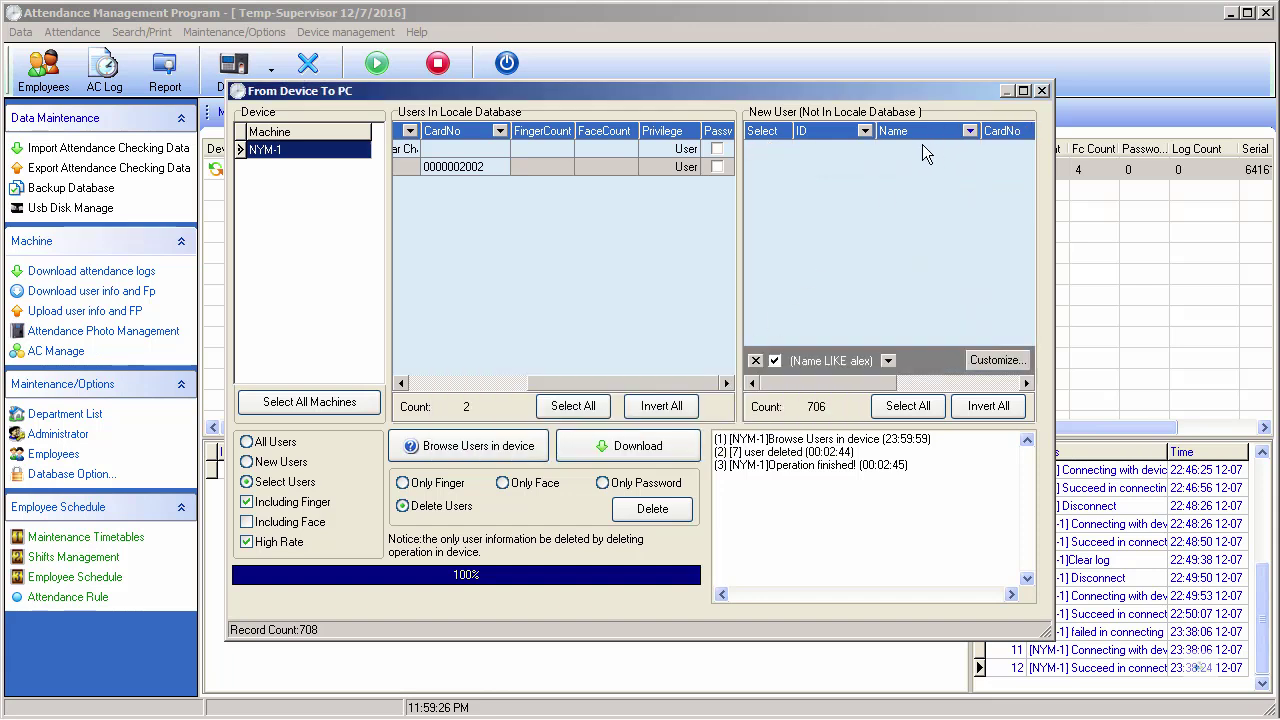
click(756, 361)
mouse_move(1030, 148)
mouse_down()
mouse_move(1023, 289)
mouse_move(1038, 357)
mouse_move(1049, 140)
mouse_up()
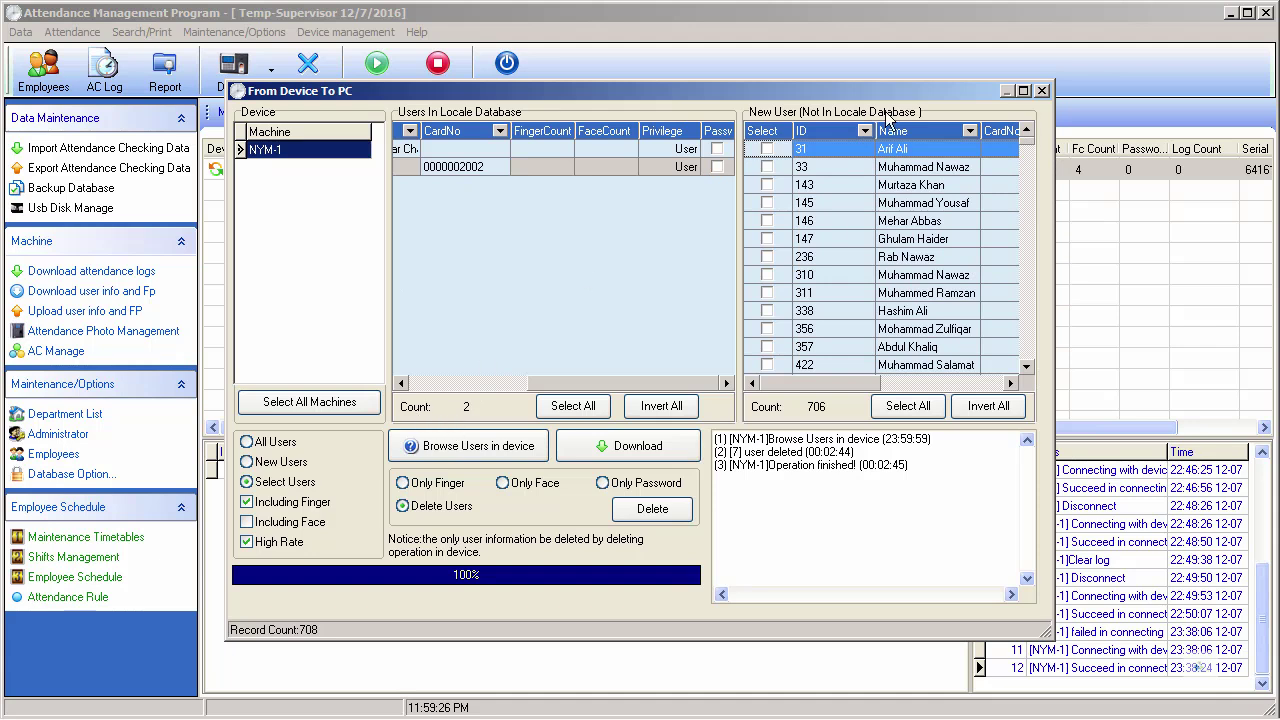
Tick Alex (ID 2) in the local list, delete him from NYM-1, and confirm.
click(573, 405)
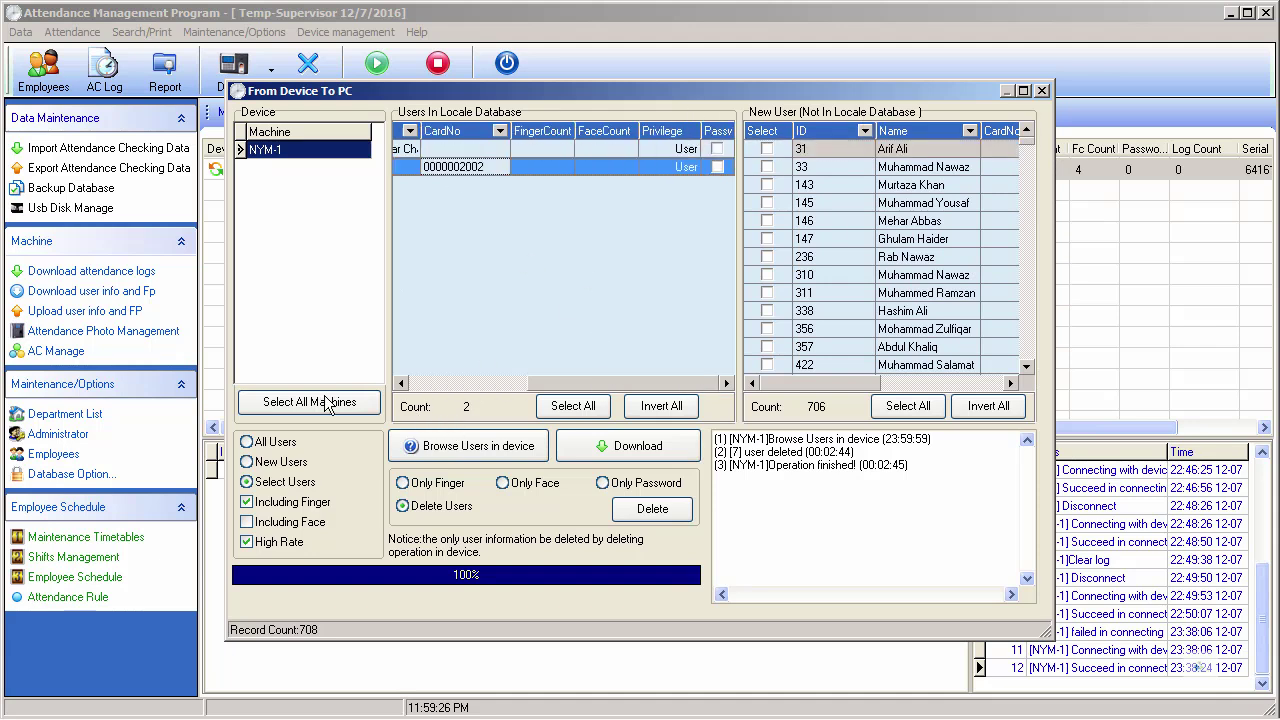
drag(577, 382, 439, 380)
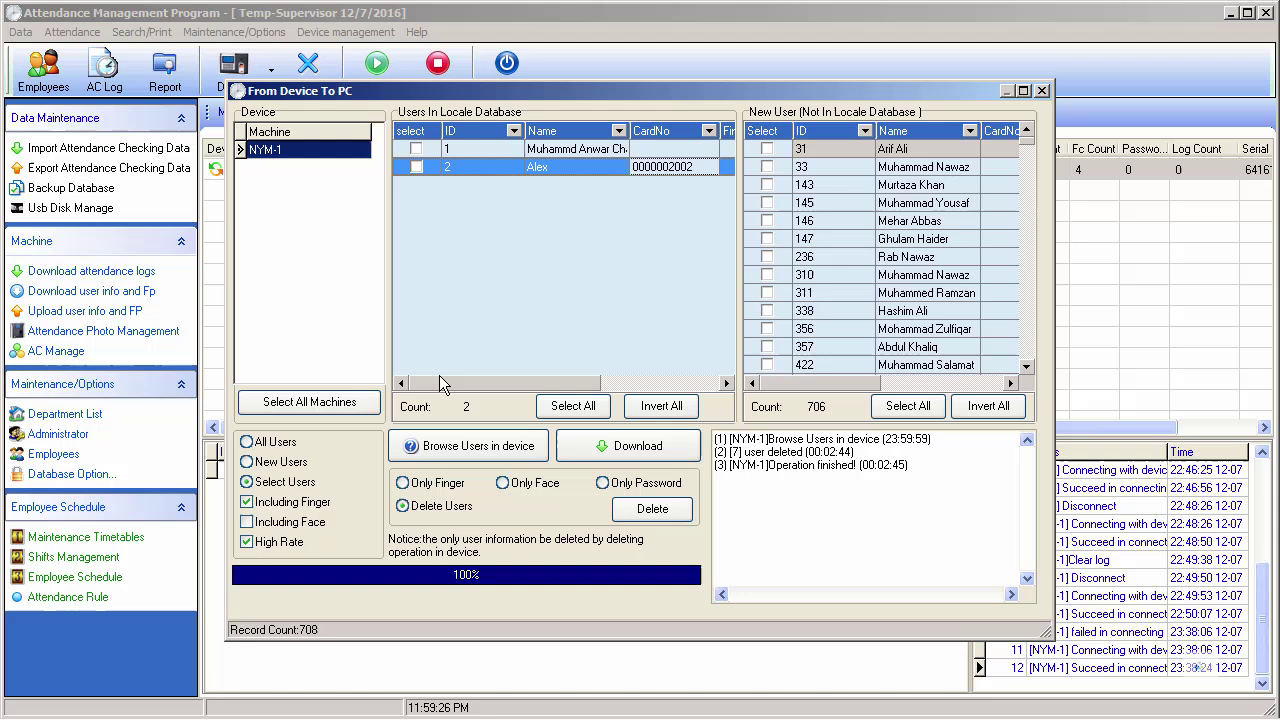
click(416, 168)
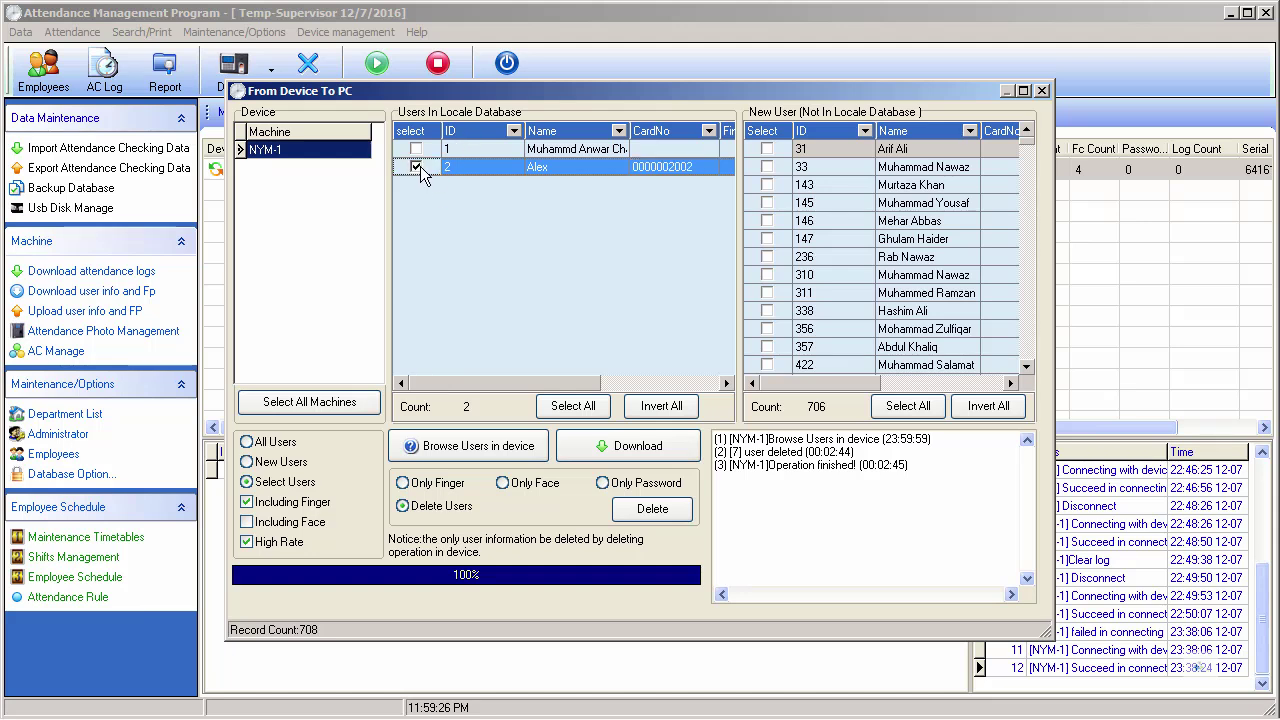
click(651, 510)
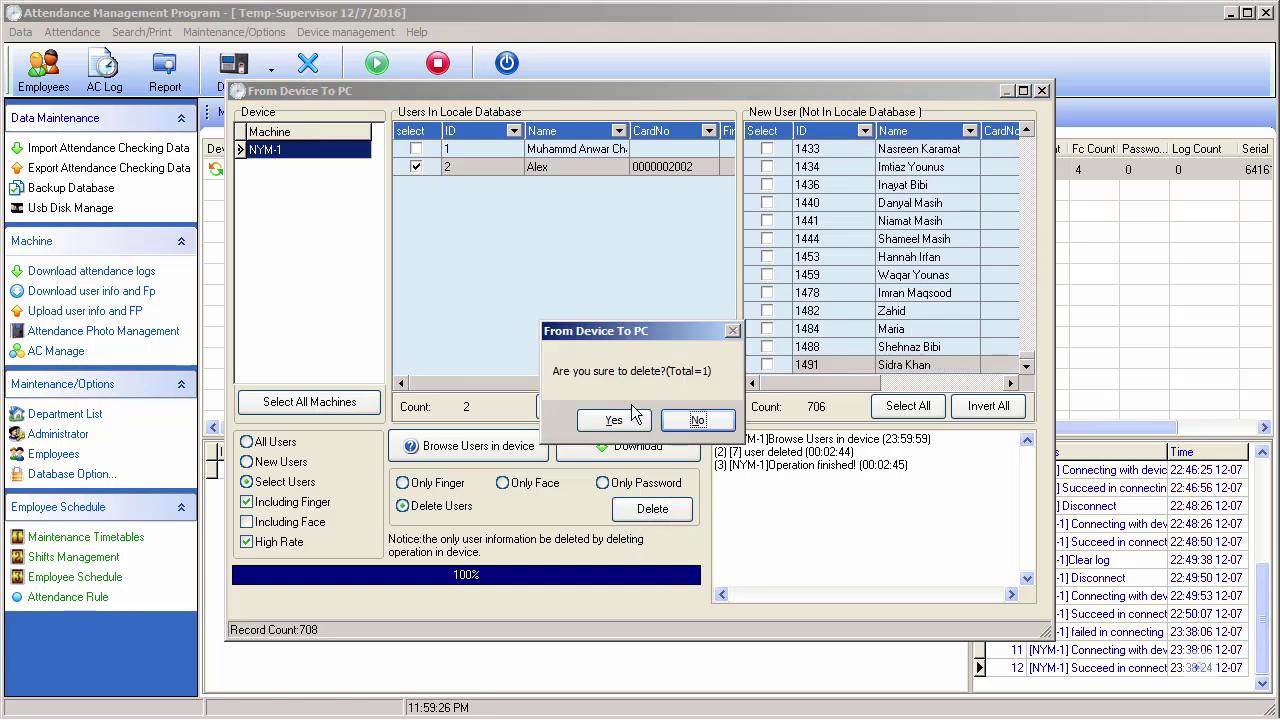
click(616, 421)
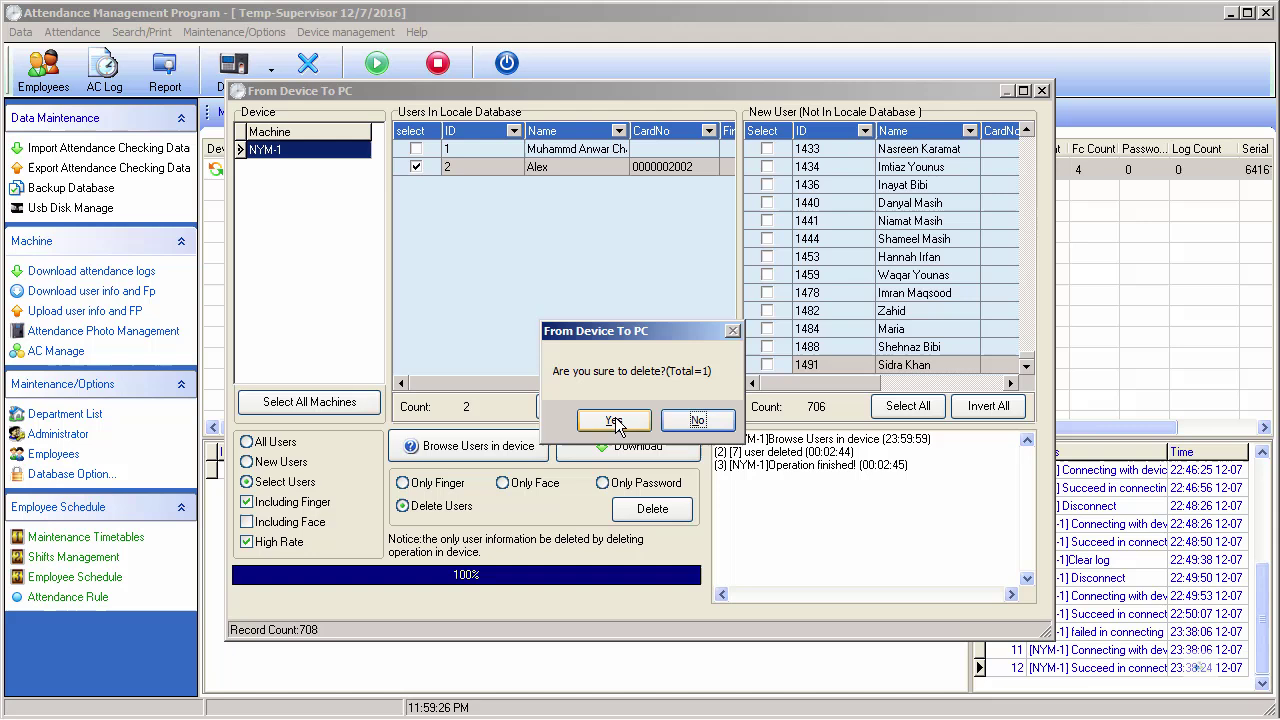
click(616, 420)
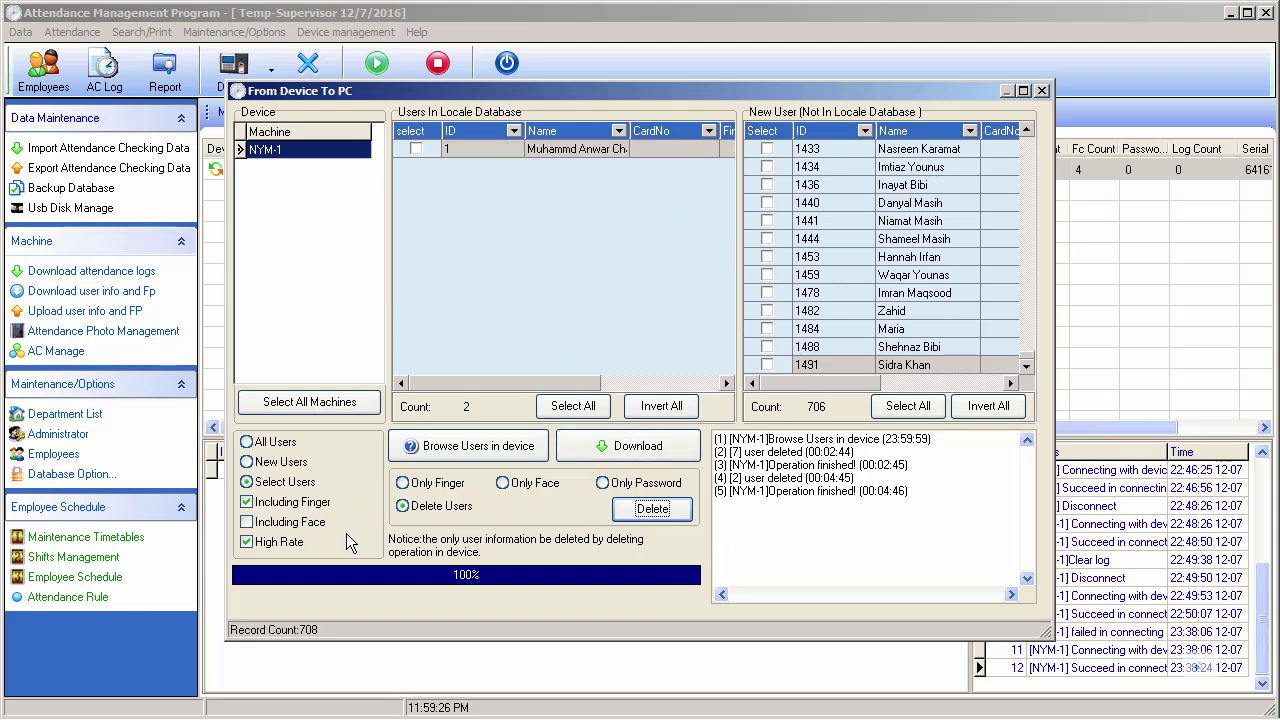
Close the From Device To PC window, reopen and close it, then switch to BIO_Presentation.
click(1041, 90)
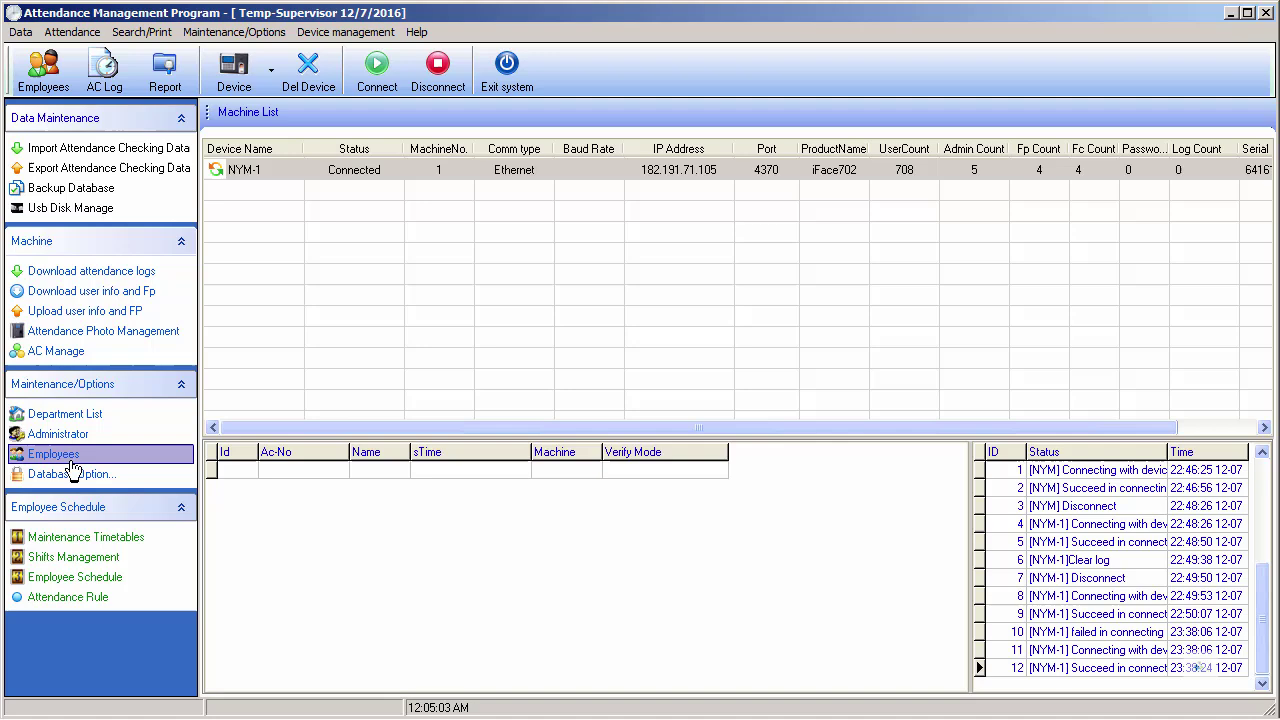
click(97, 298)
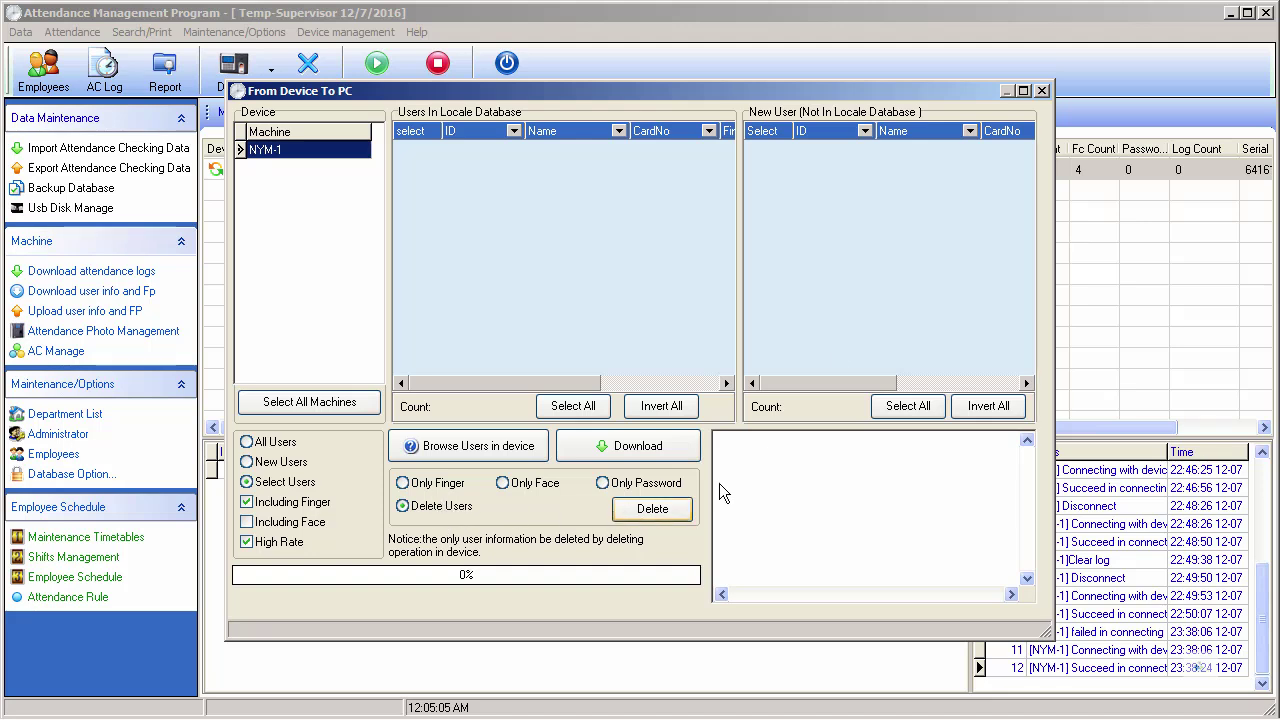
click(1046, 89)
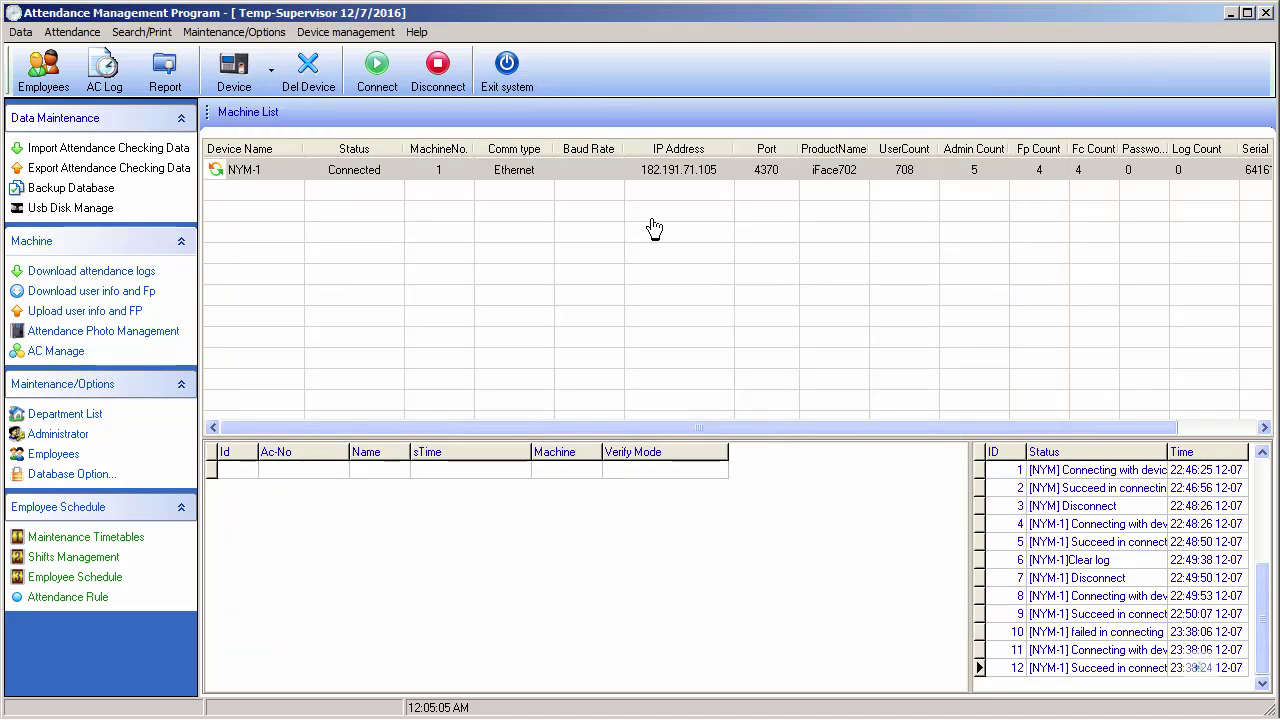
key(alt+Tab)
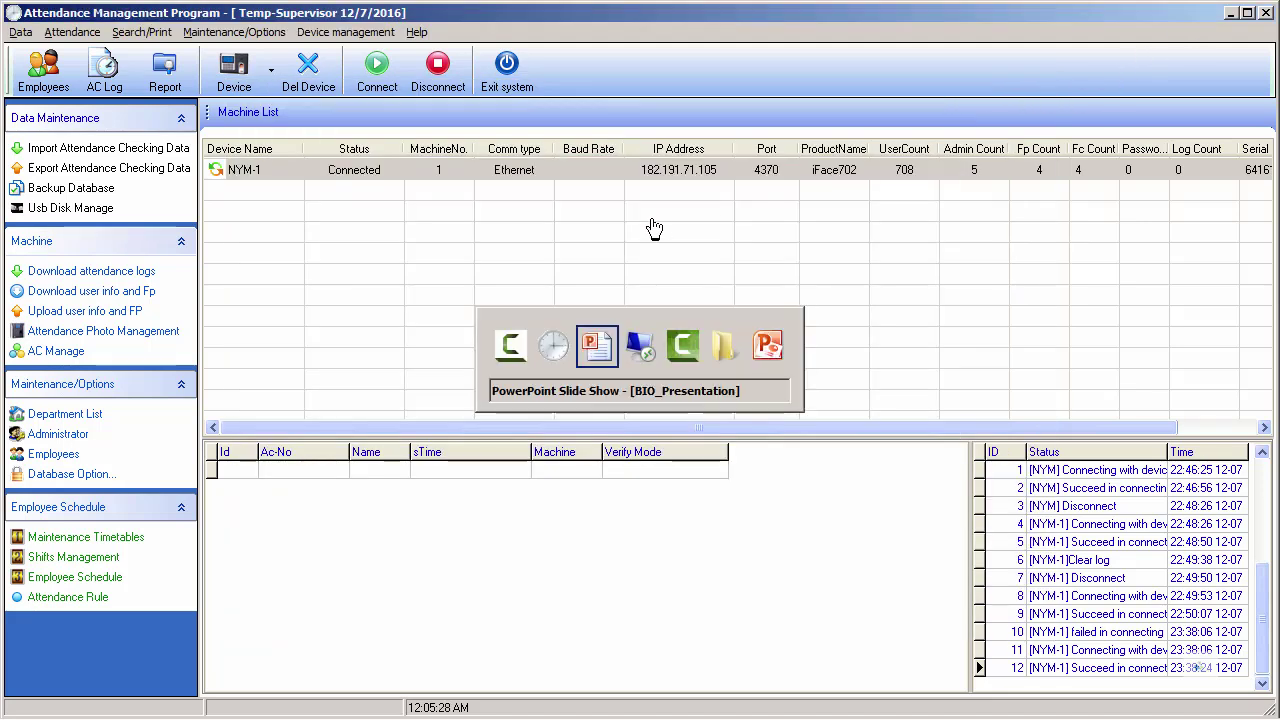